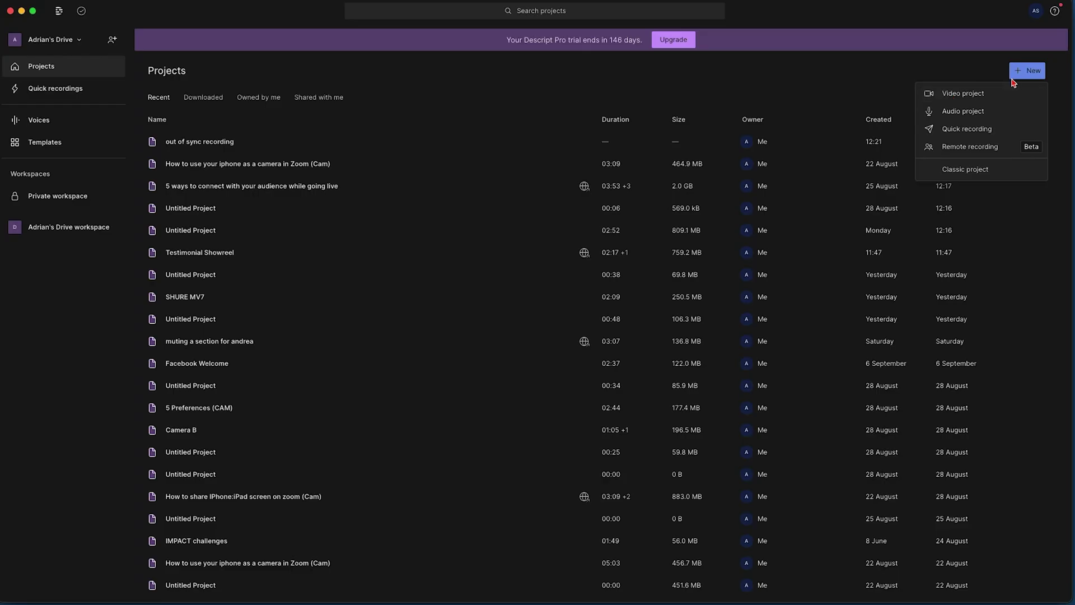
Create a new video project titled 'greenscreen'.
left_click(973, 96)
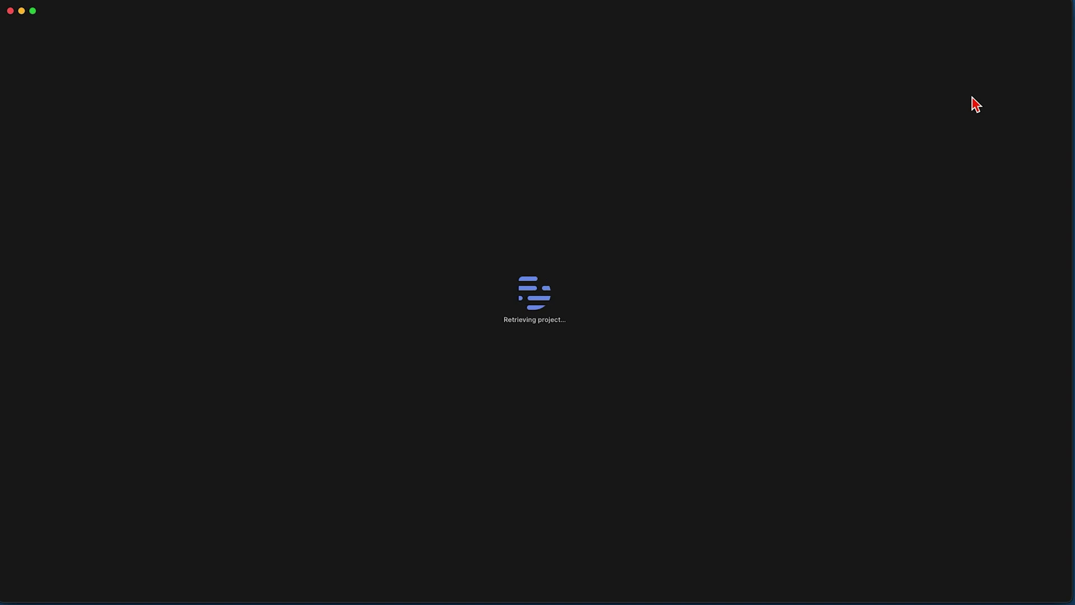
type("greenscreen")
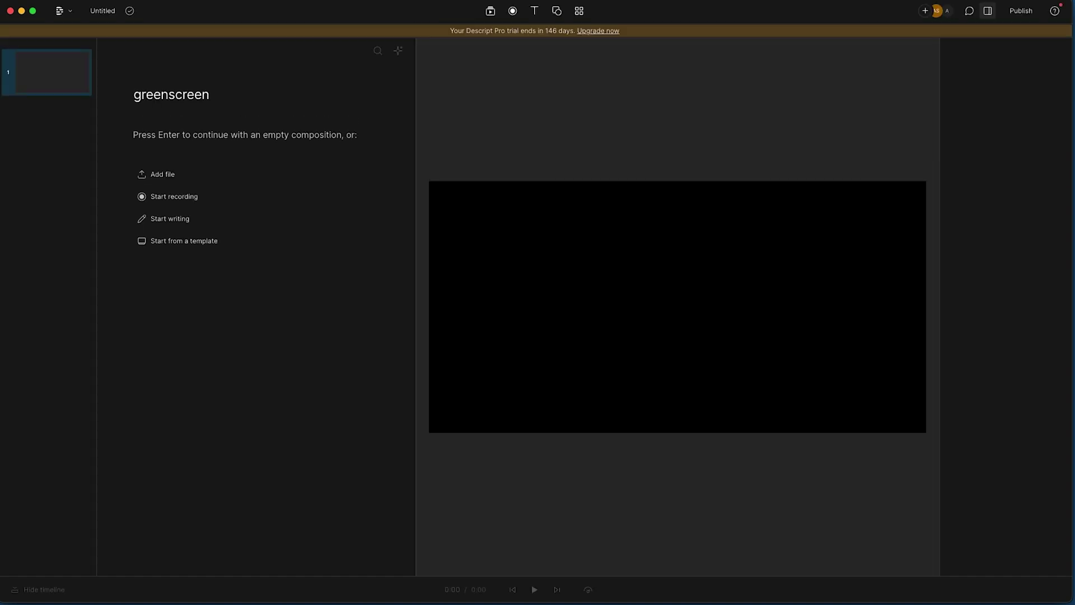
key("Return")
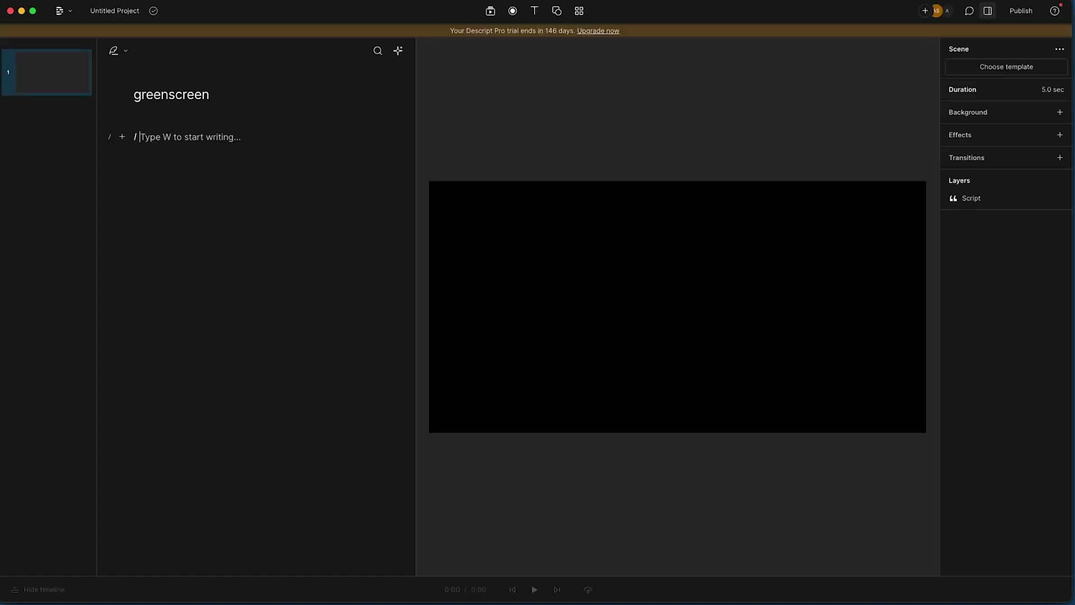
Set up a camera recording with the Shure MV7 as the microphone.
left_click(514, 12)
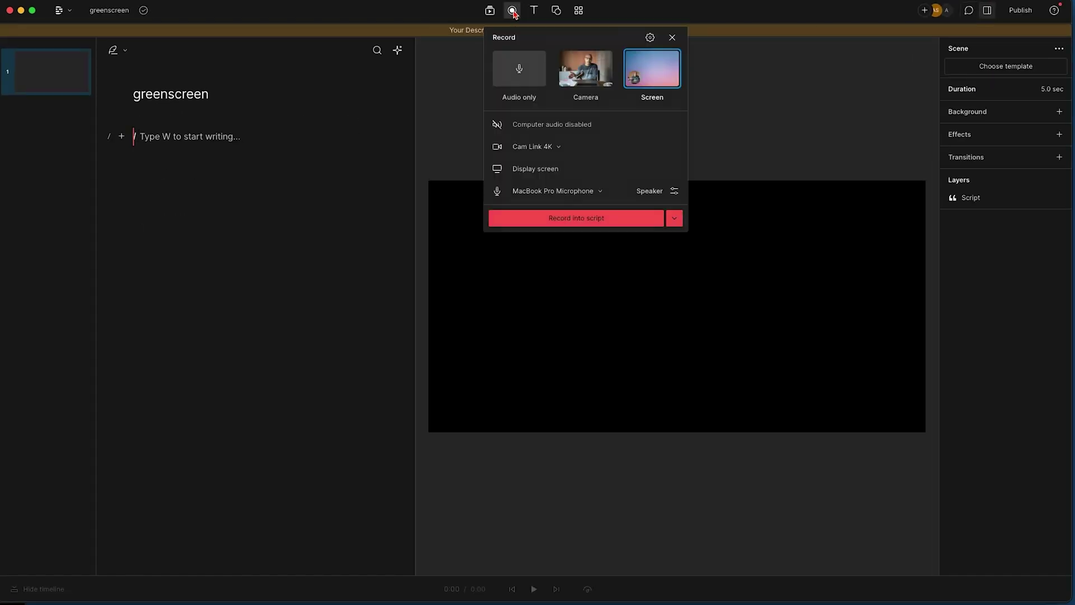
left_click(584, 73)
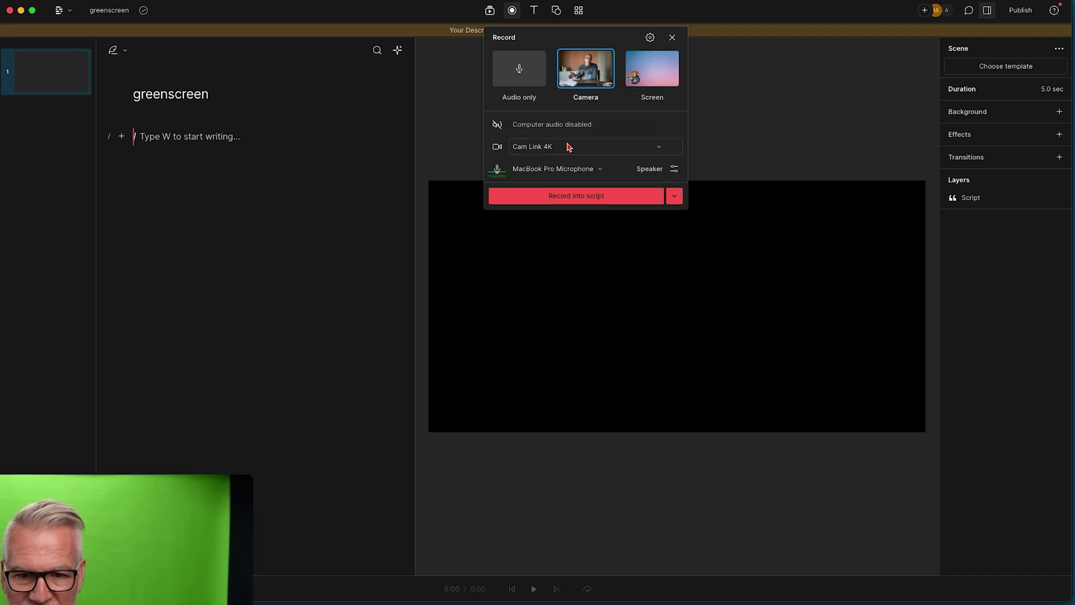
left_click(536, 169)
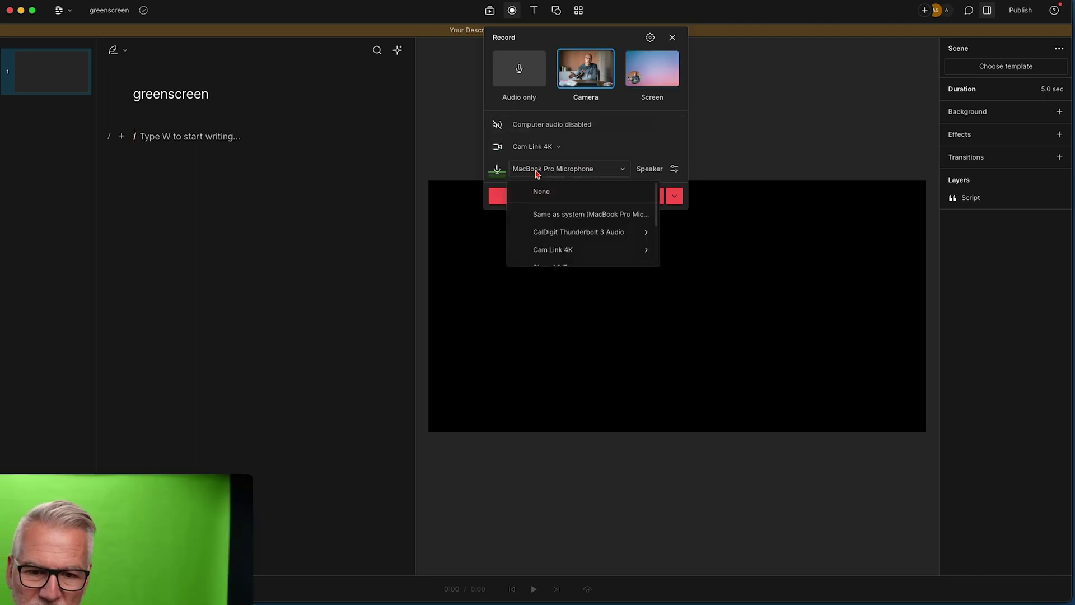
scroll(548, 244, "down", 2)
left_click(552, 203)
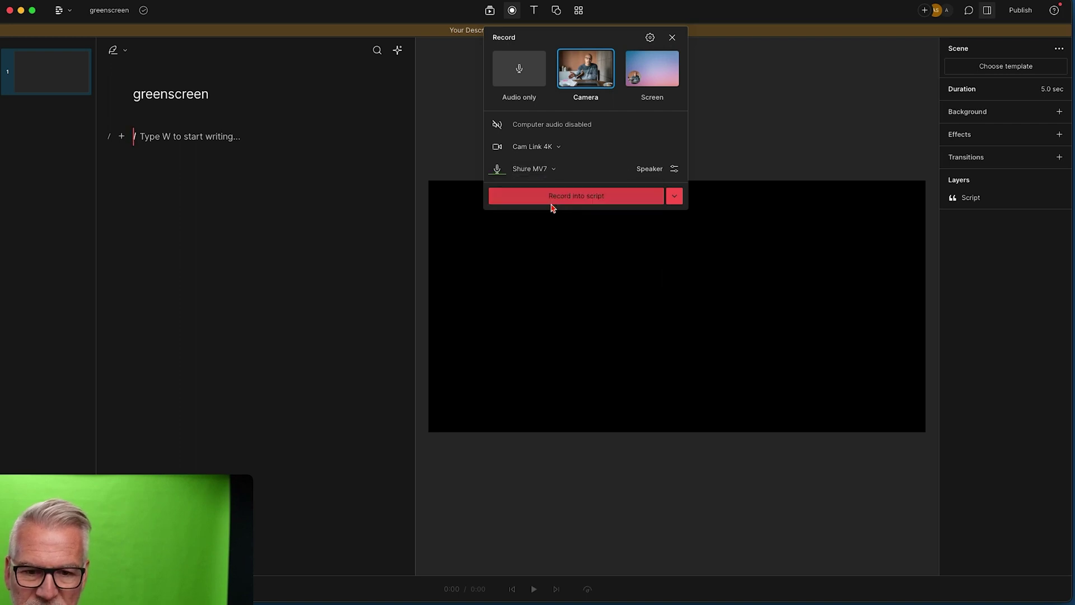
Start recording into the script and let the webcam run for about 30 seconds.
left_click(581, 197)
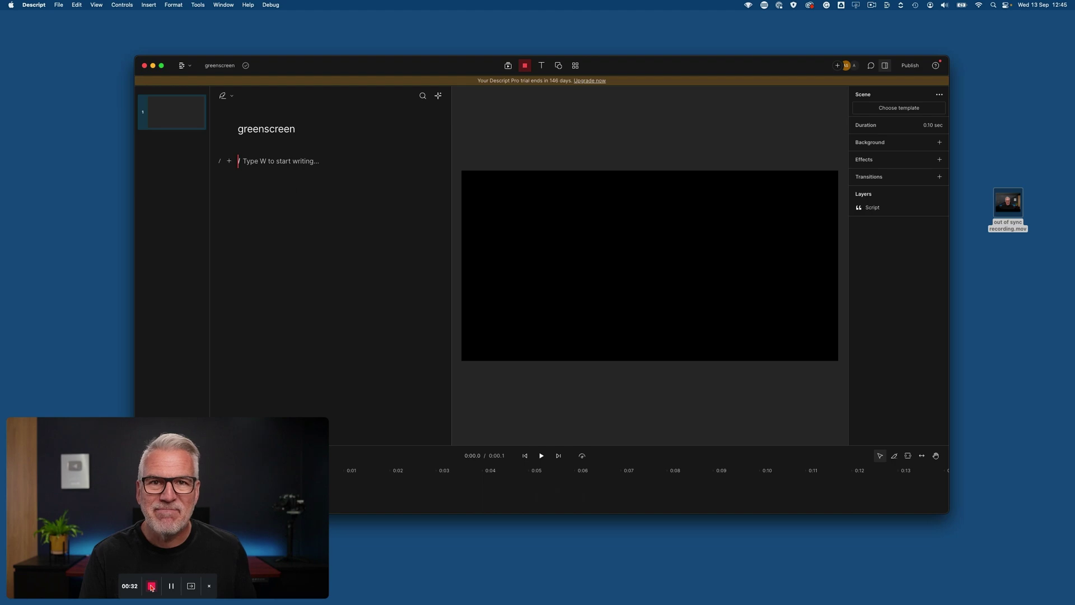
Stop recording and split the script into two scenes after 'fix that.' with /.
left_click(151, 586)
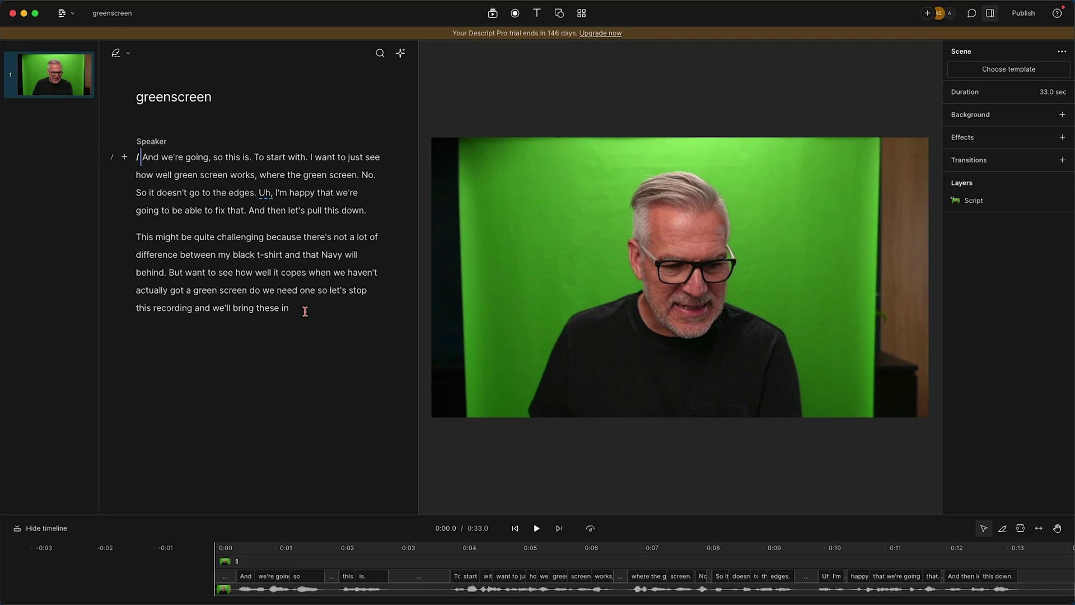
left_click(218, 177)
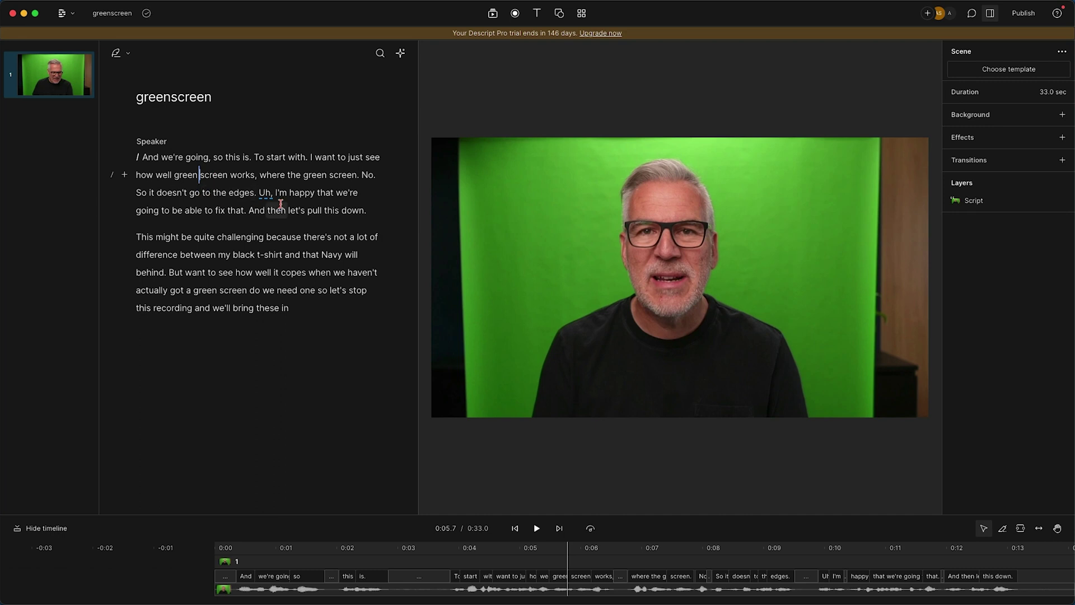
left_click(239, 208)
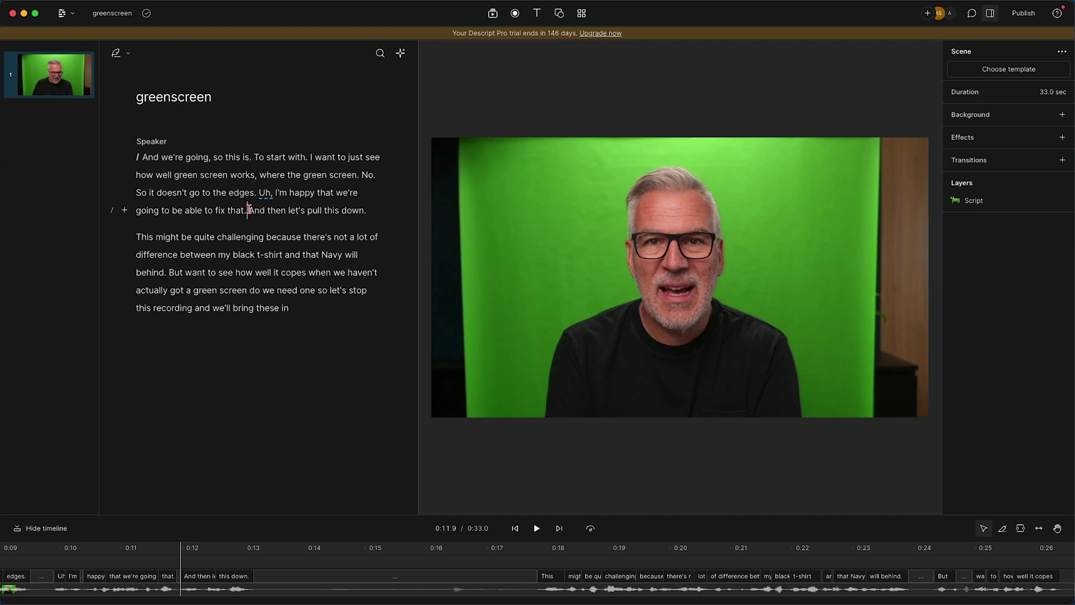
type("/")
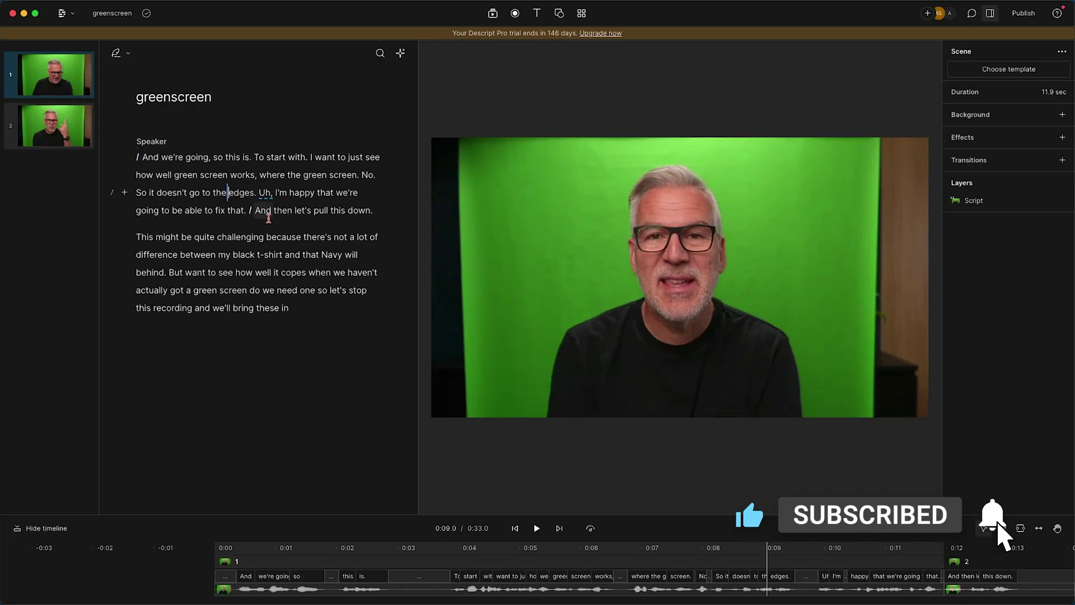
Delete 'And then let's pull this down.' and the second scene's opening words, then play across the cut.
left_click(256, 211)
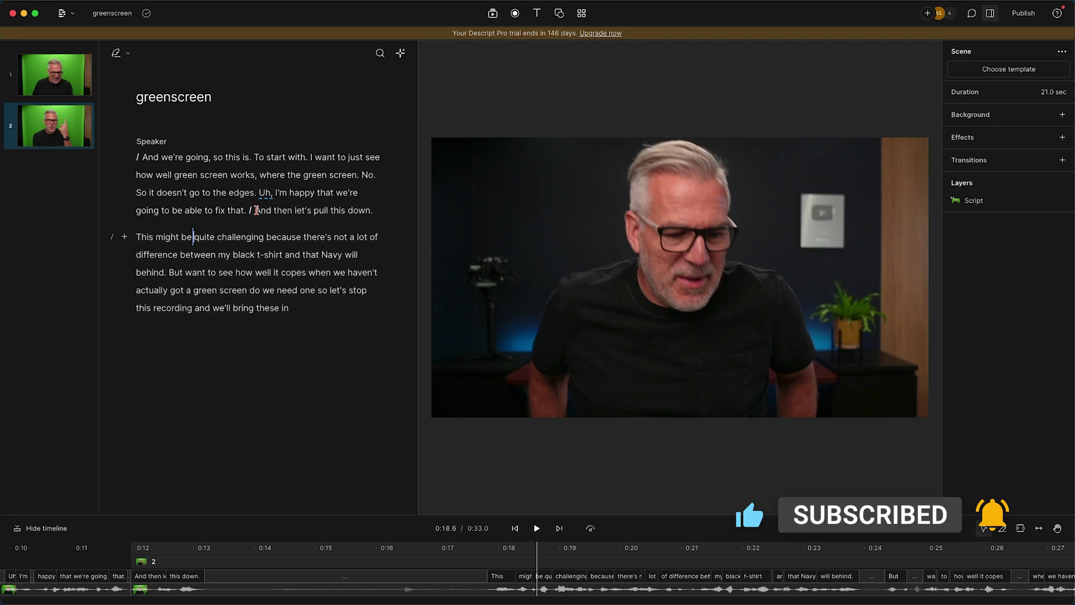
left_click_drag(256, 210, 372, 211)
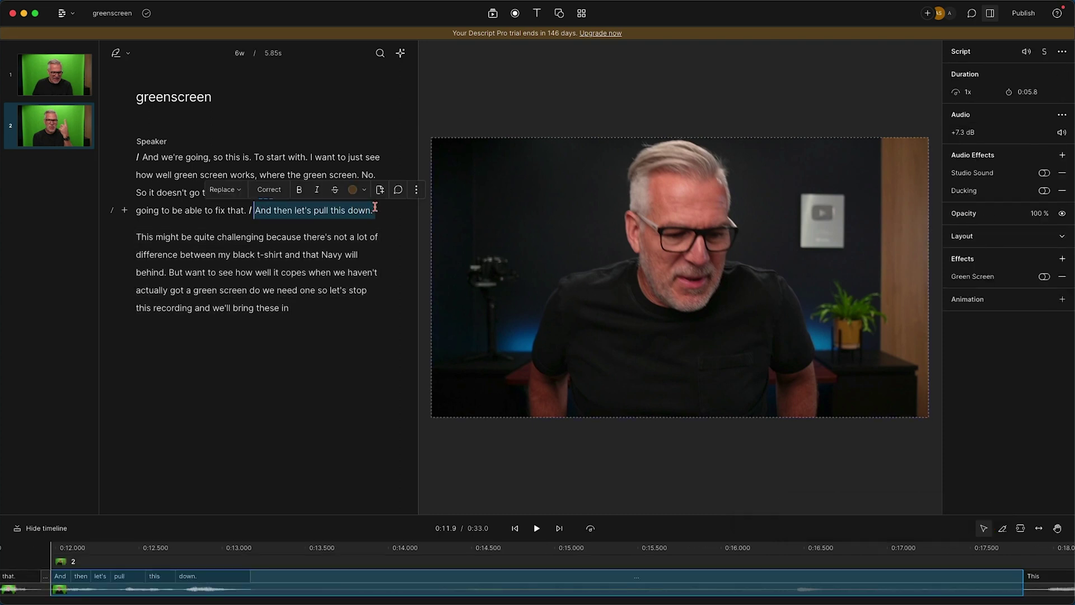
key("BackSpace")
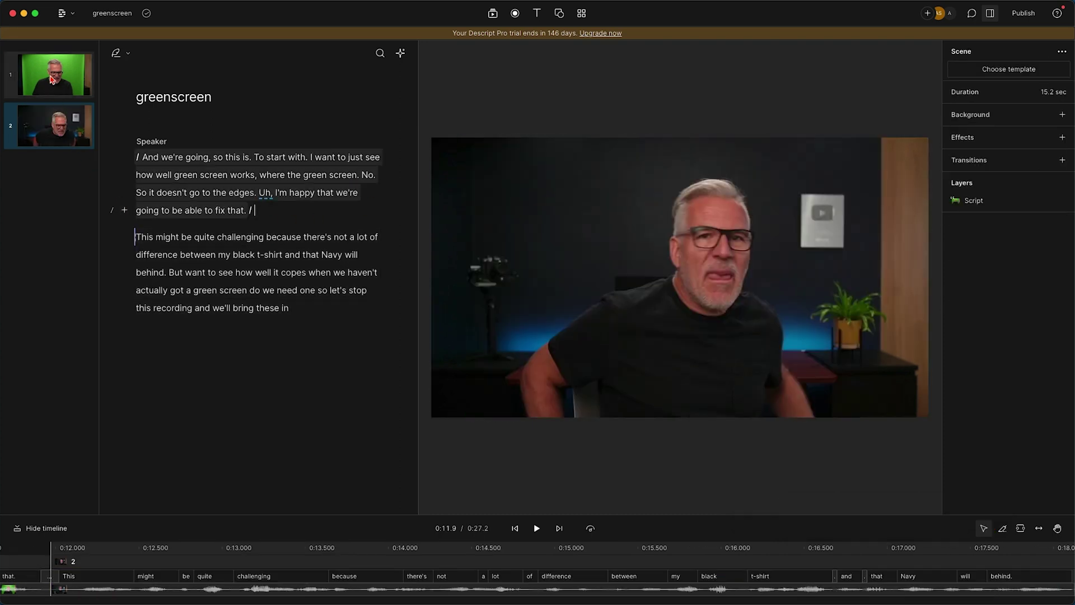
left_click(55, 86)
left_click(56, 123)
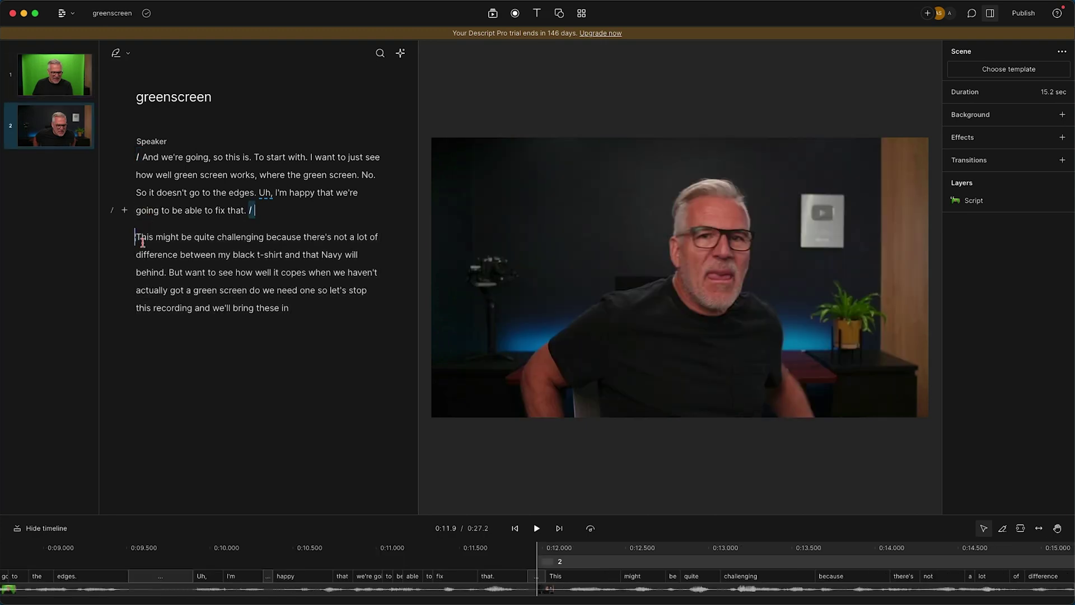
left_click_drag(136, 237, 178, 255)
key("BackSpace")
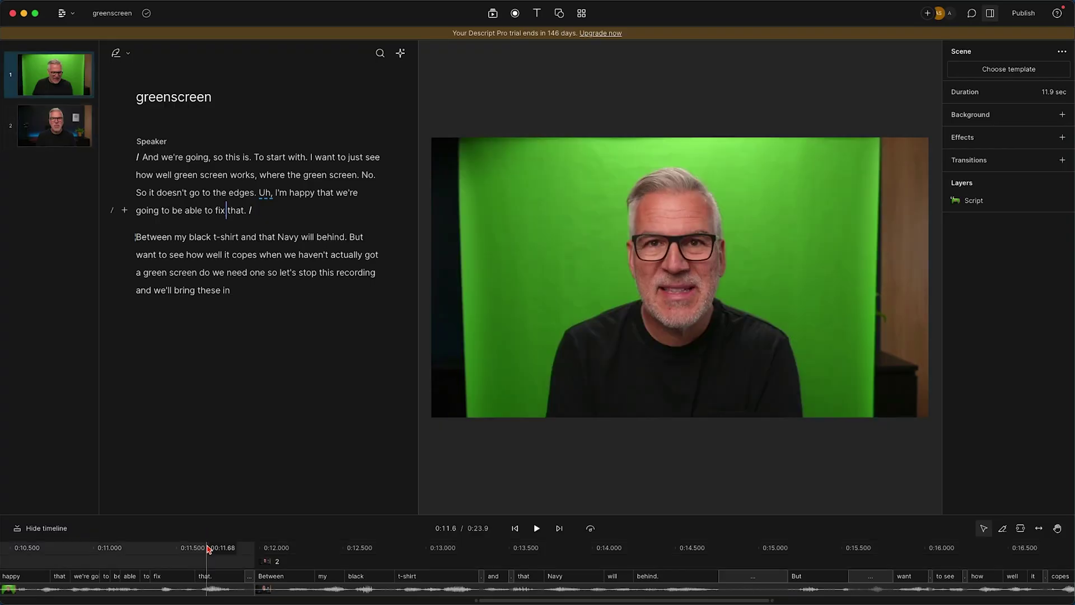
key("space")
key("space")
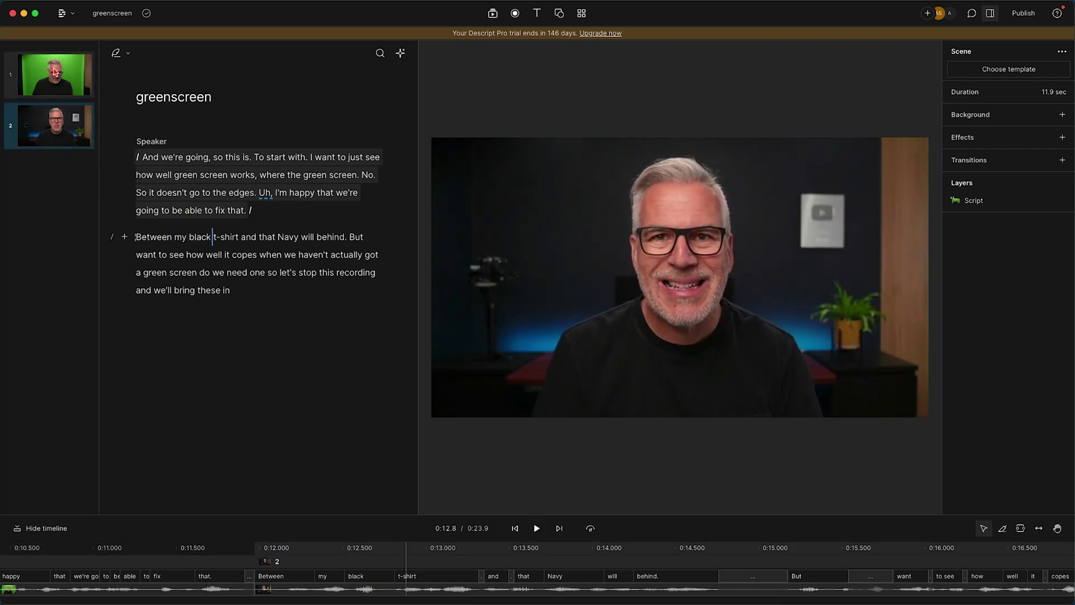
Apply the Green Screen effect to the first scene's webcam clip.
left_click(56, 73)
left_click(732, 350)
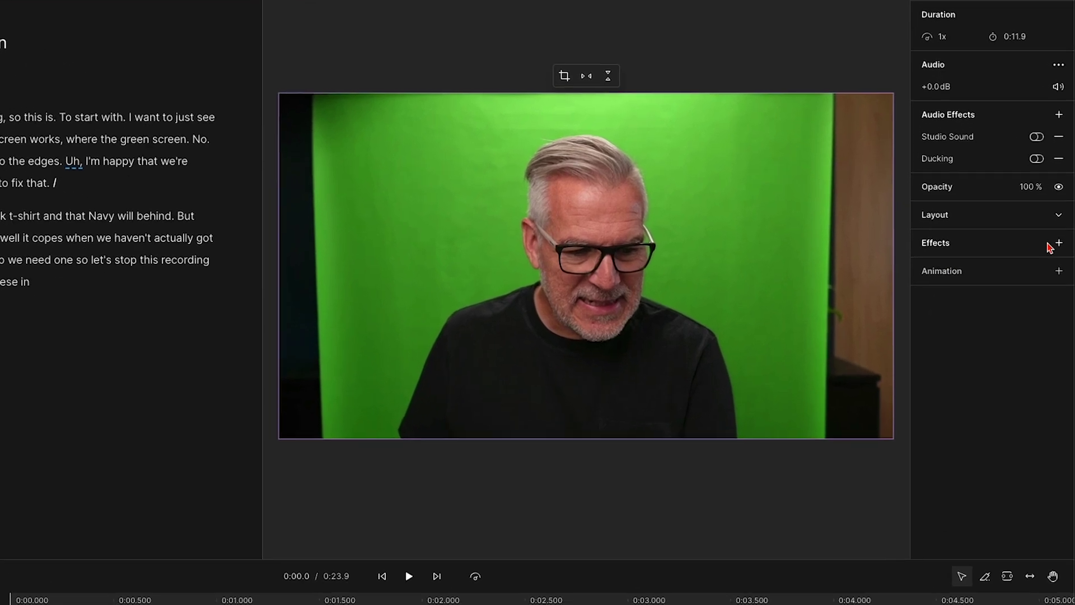
left_click(1062, 258)
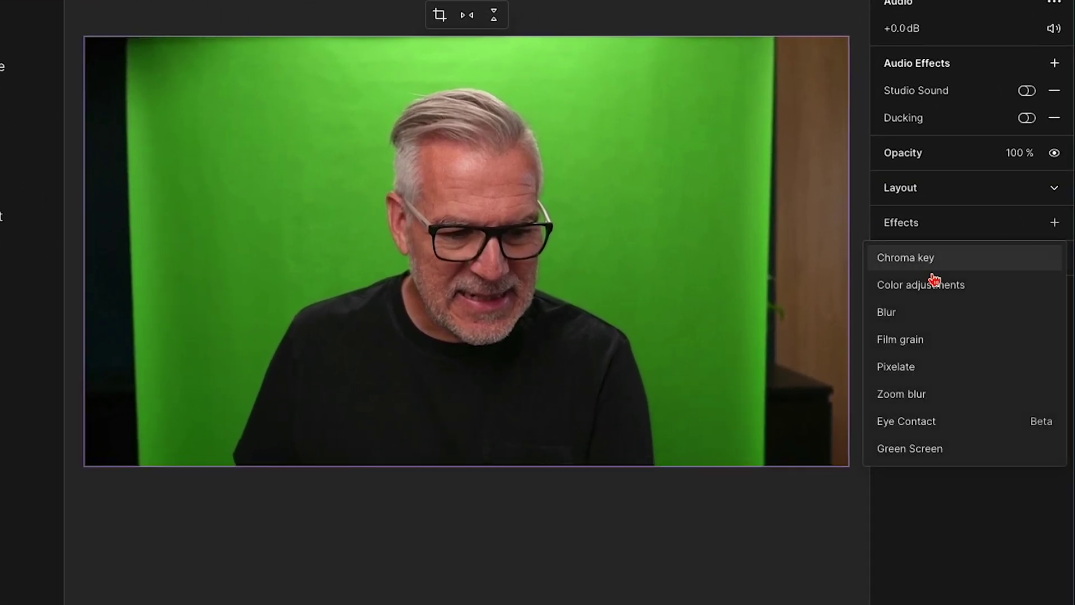
left_click(922, 452)
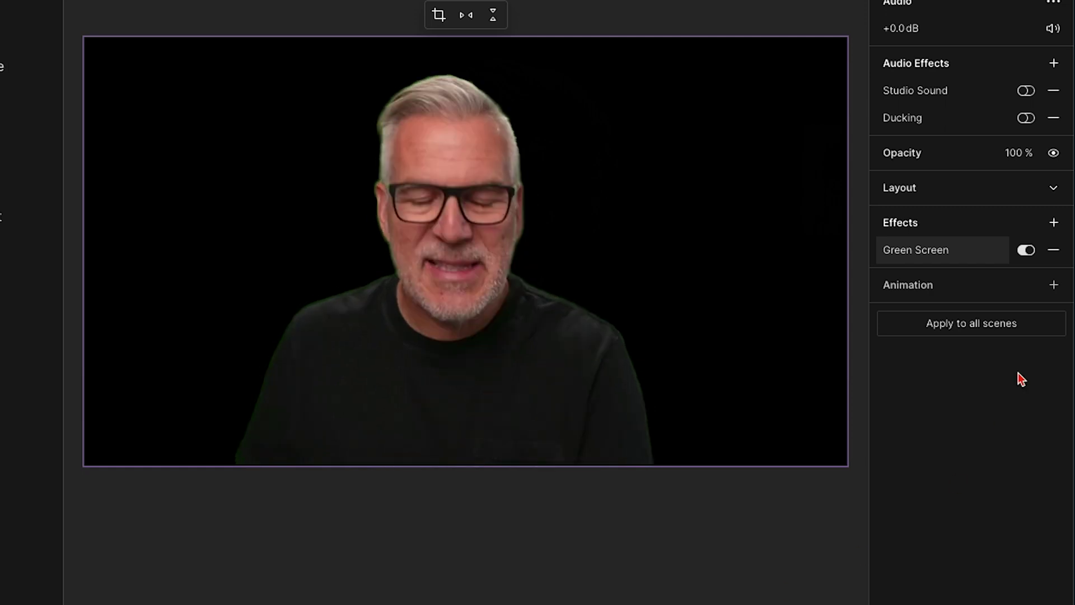
Apply the green-screen removal to all scenes and play the second scene to check the cutout.
left_click(935, 325)
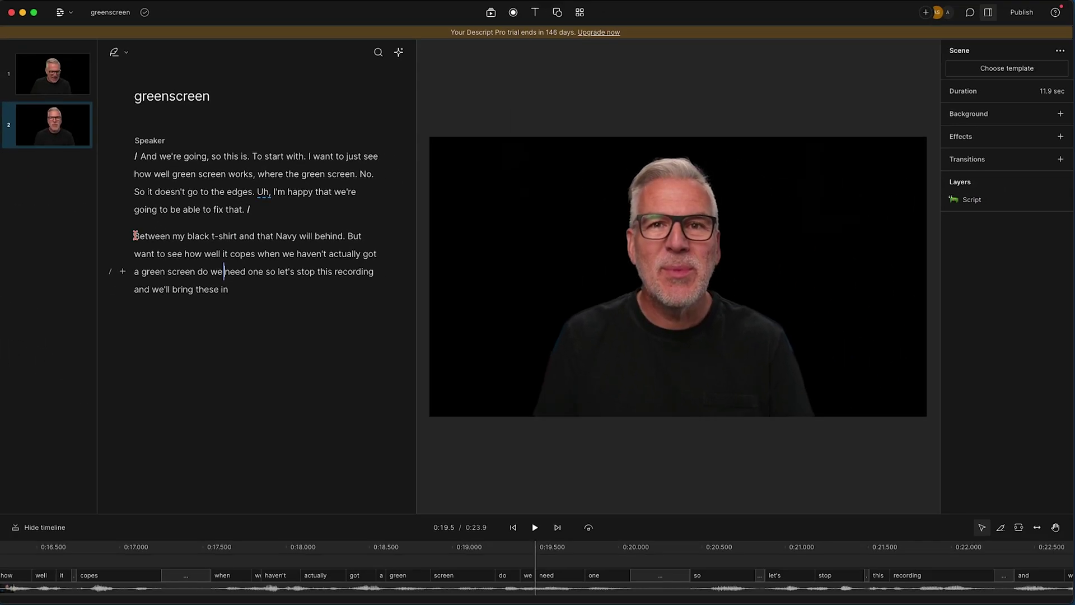
left_click(217, 339)
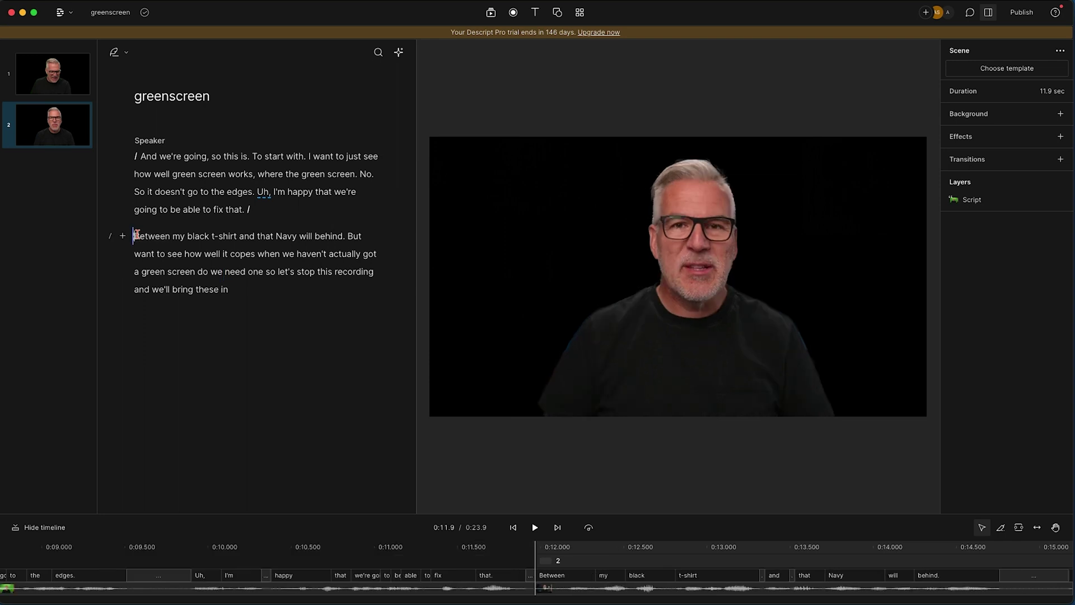
key("space")
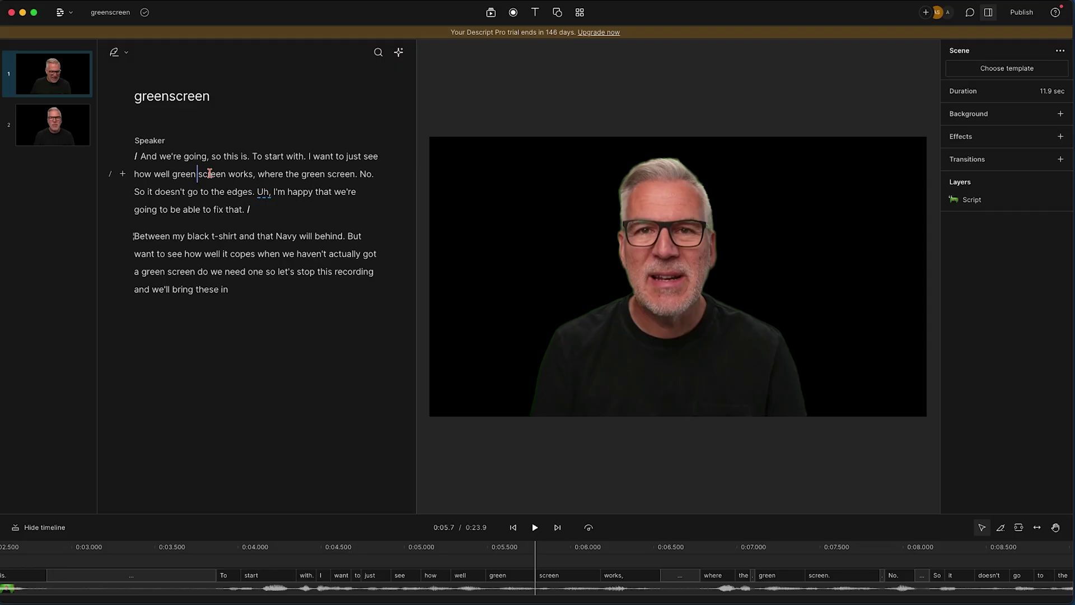
left_click(203, 253)
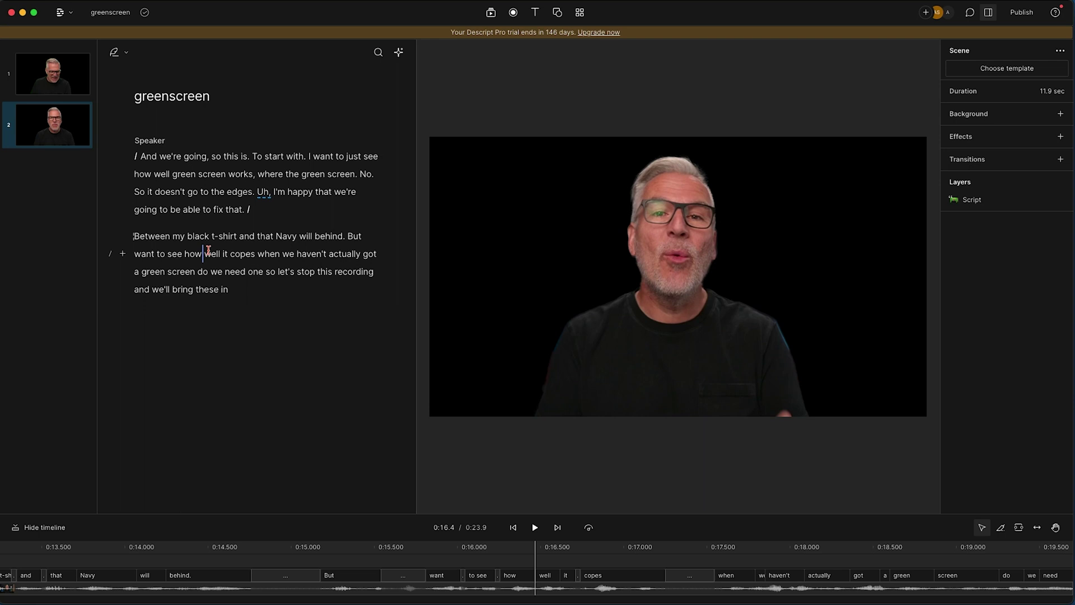
key("space")
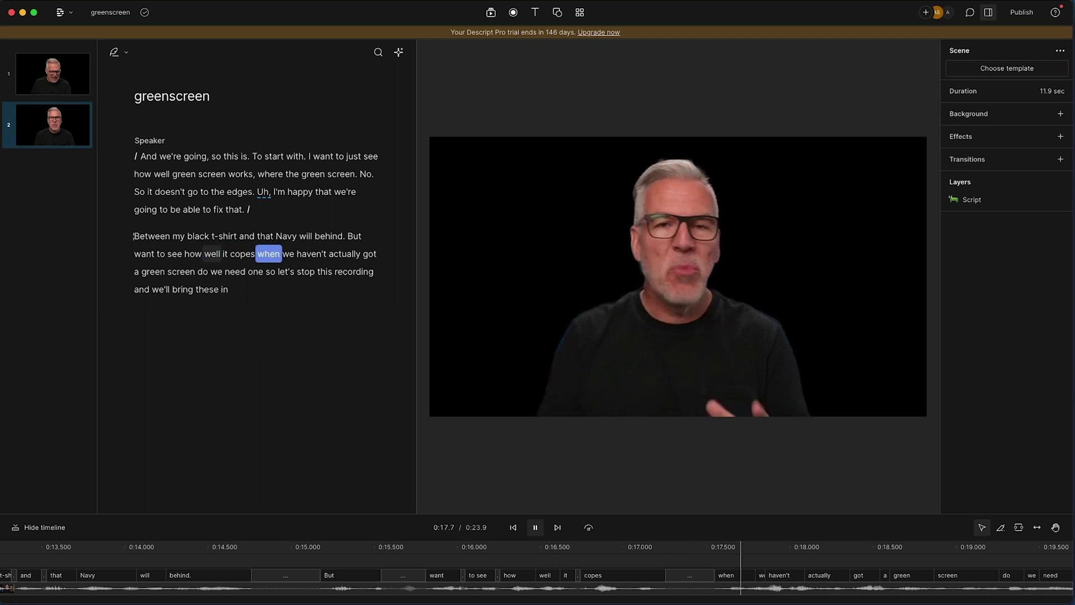
key("space")
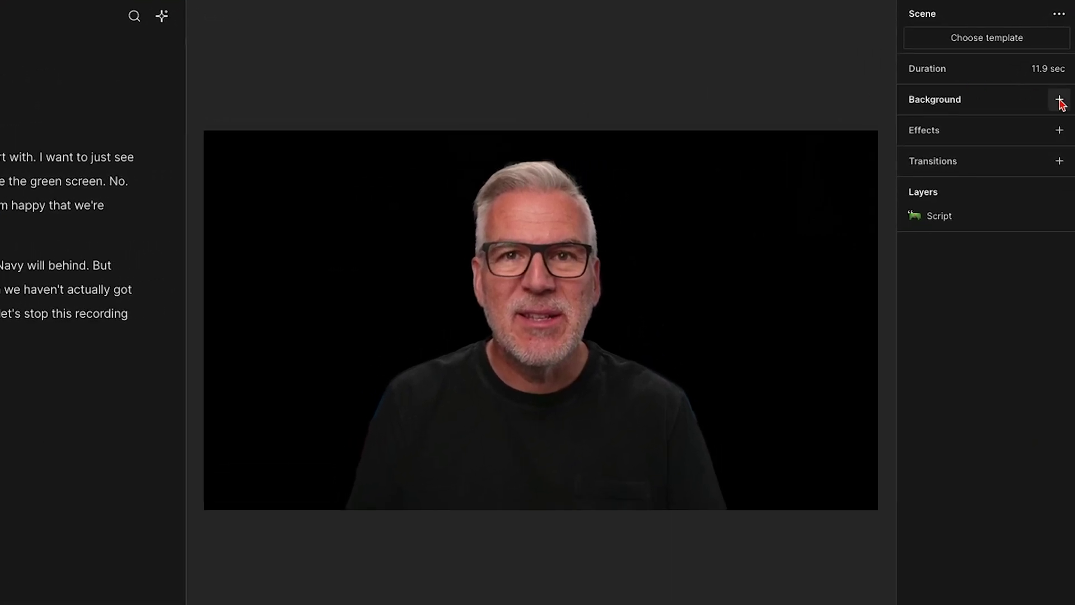
Add a plain white scene background and play back to review the keyed edges.
left_click(1060, 100)
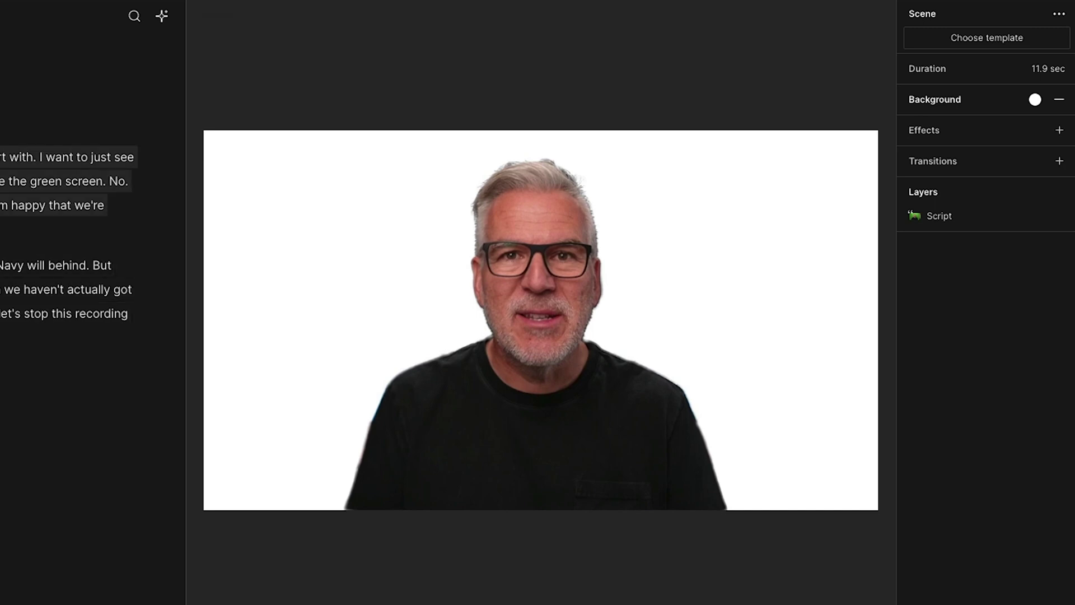
key("ctrl+z")
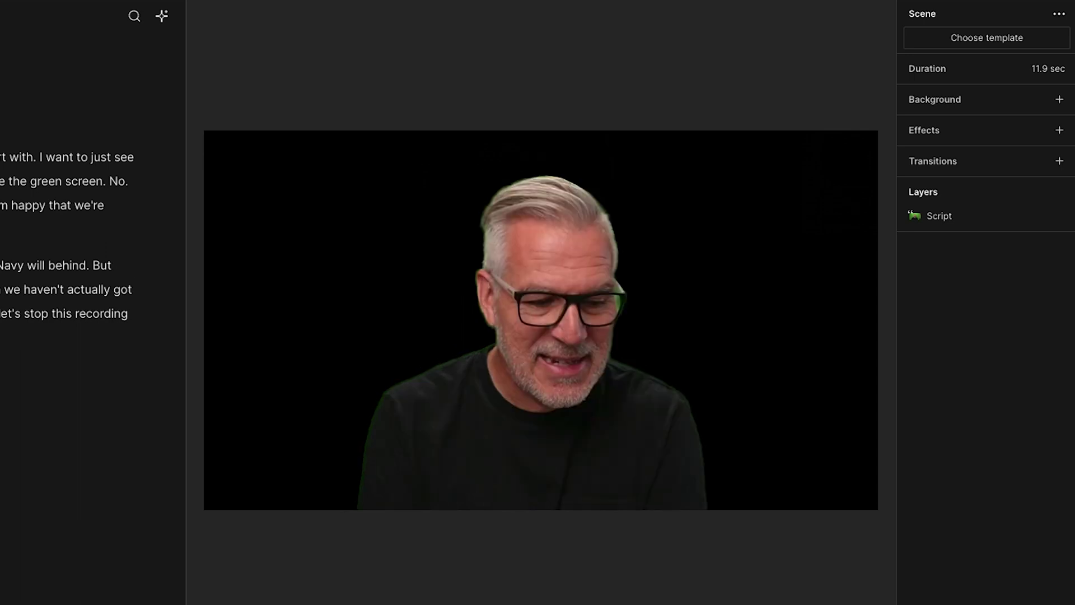
left_click(985, 104)
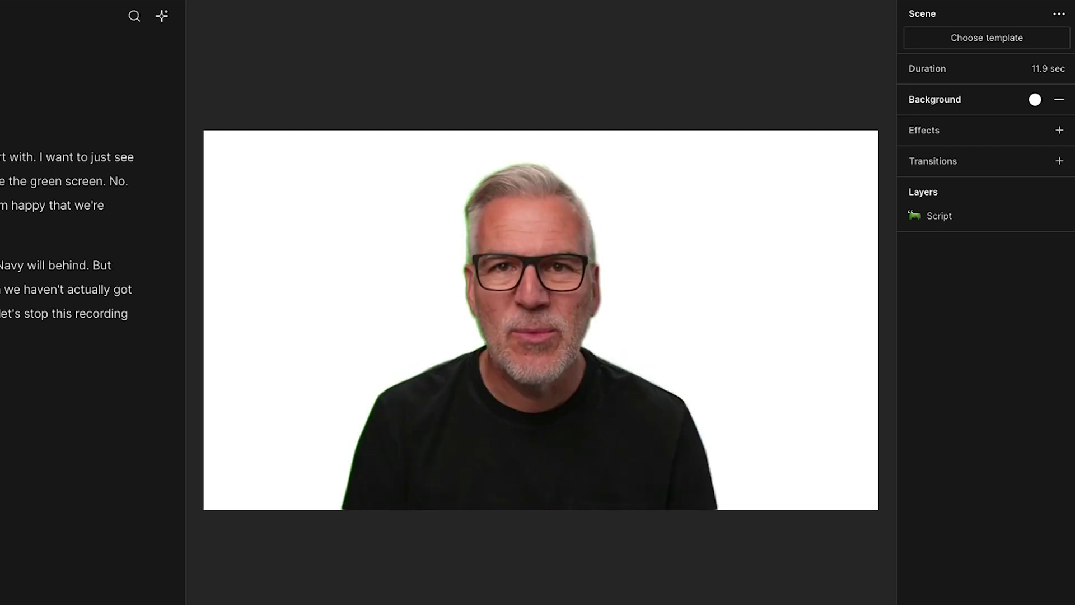
key("space")
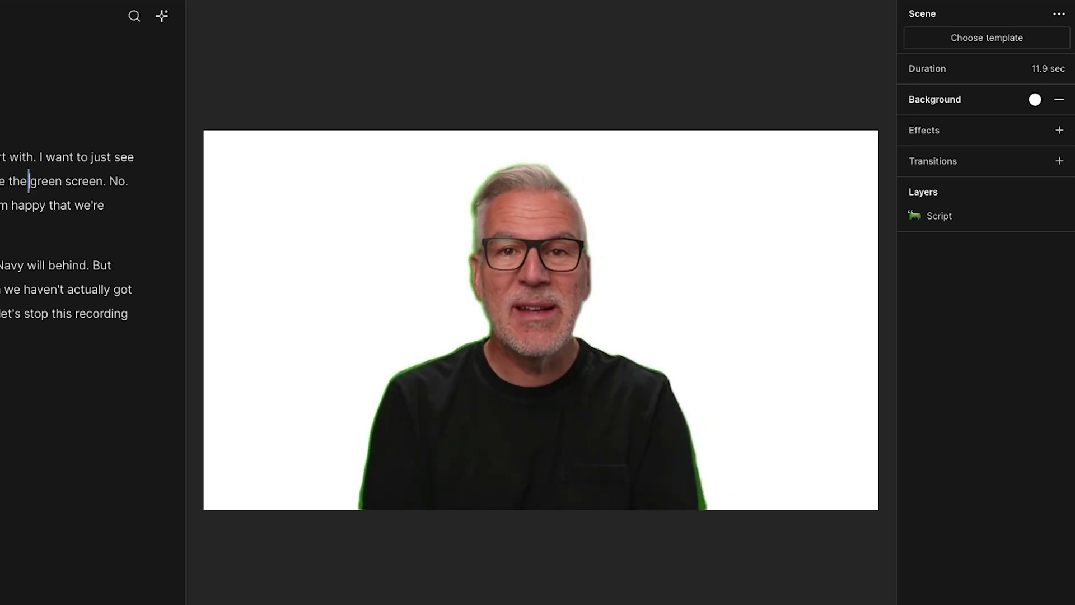
key("space")
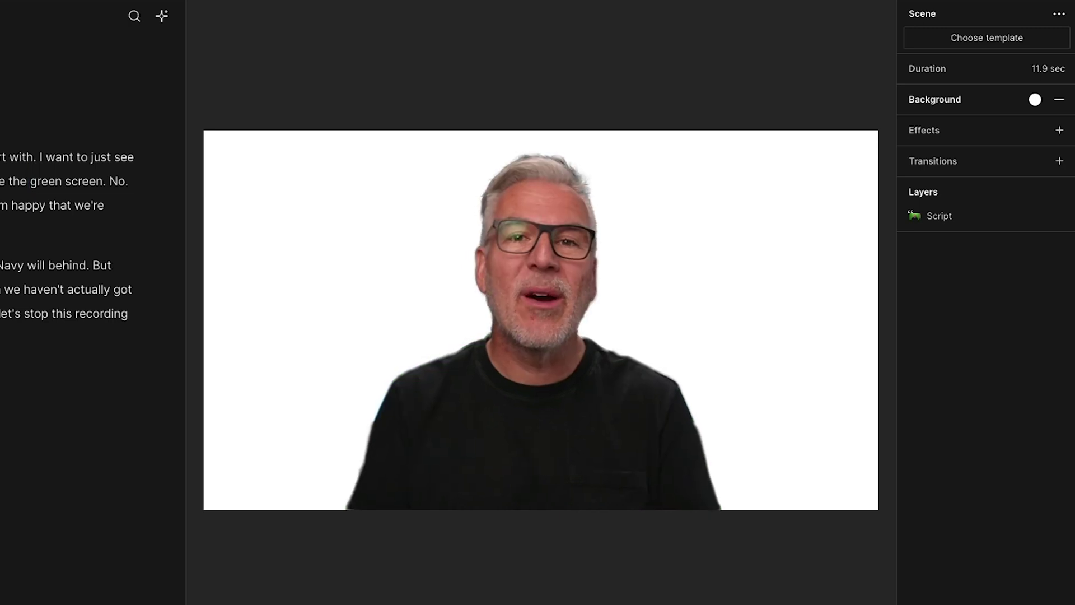
Insert the 'Motion lines abstract background' stock video from Videos > Backgrounds into the scene.
left_click(369, 278)
key("ctrl+shift+f")
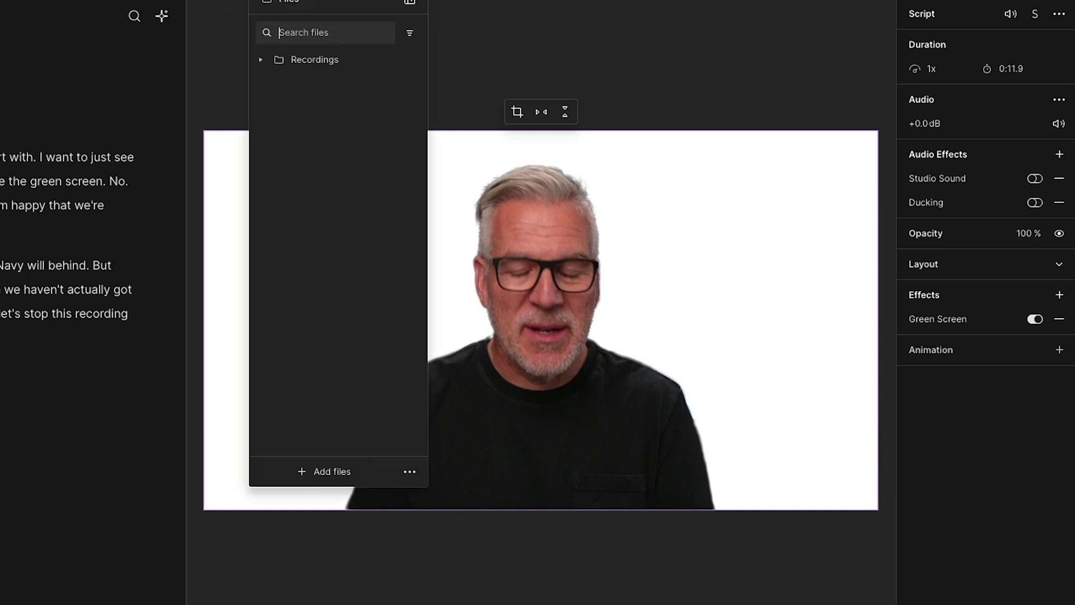
left_click(307, 5)
mouse_move(293, 60)
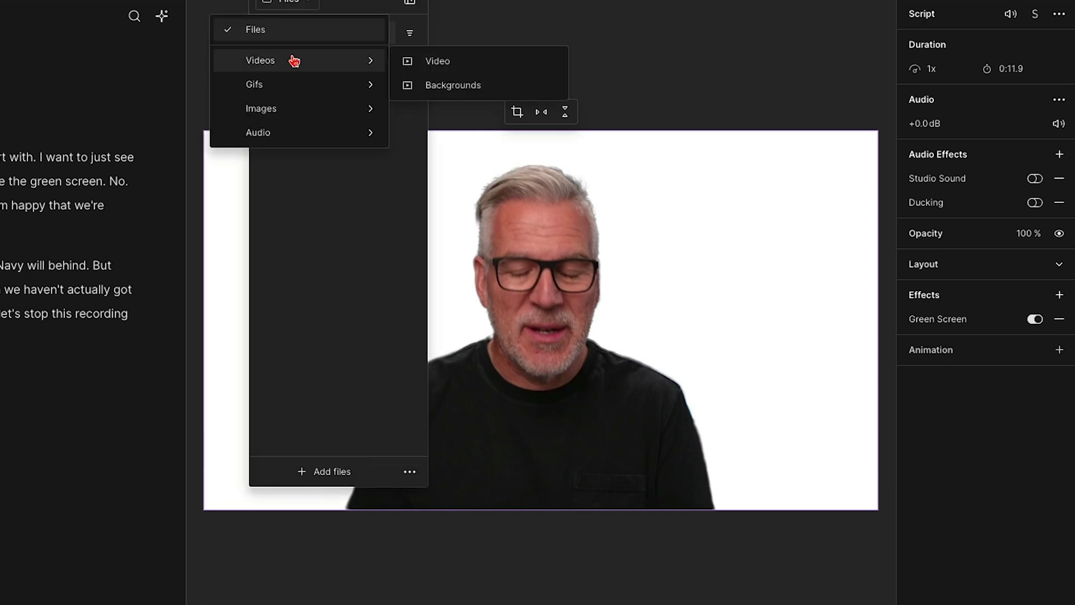
left_click(441, 85)
scroll(332, 330, "down", 5)
left_click(336, 261)
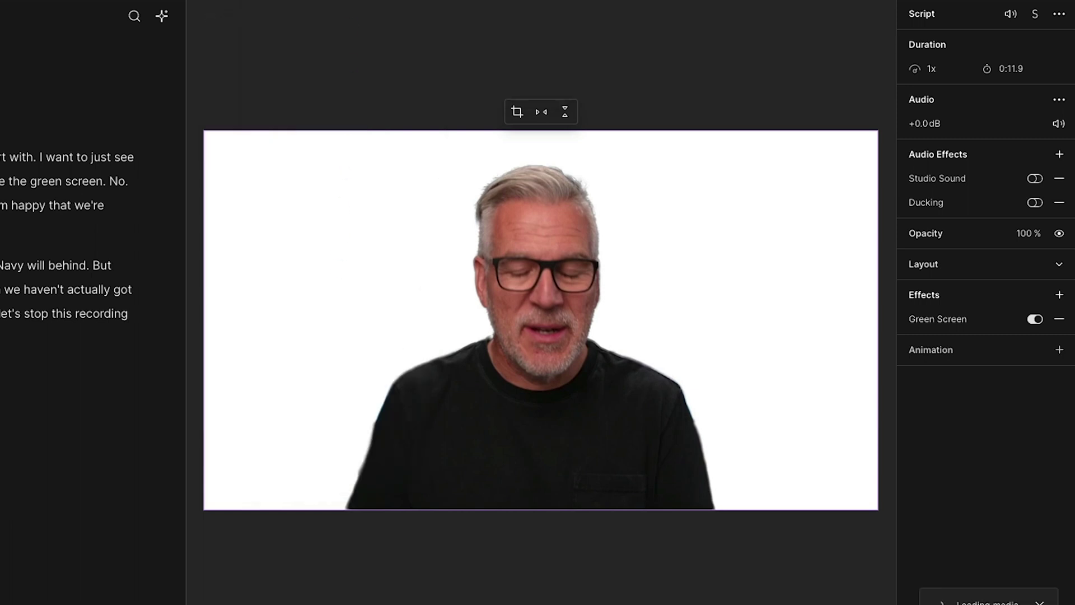
key("alt+super+p")
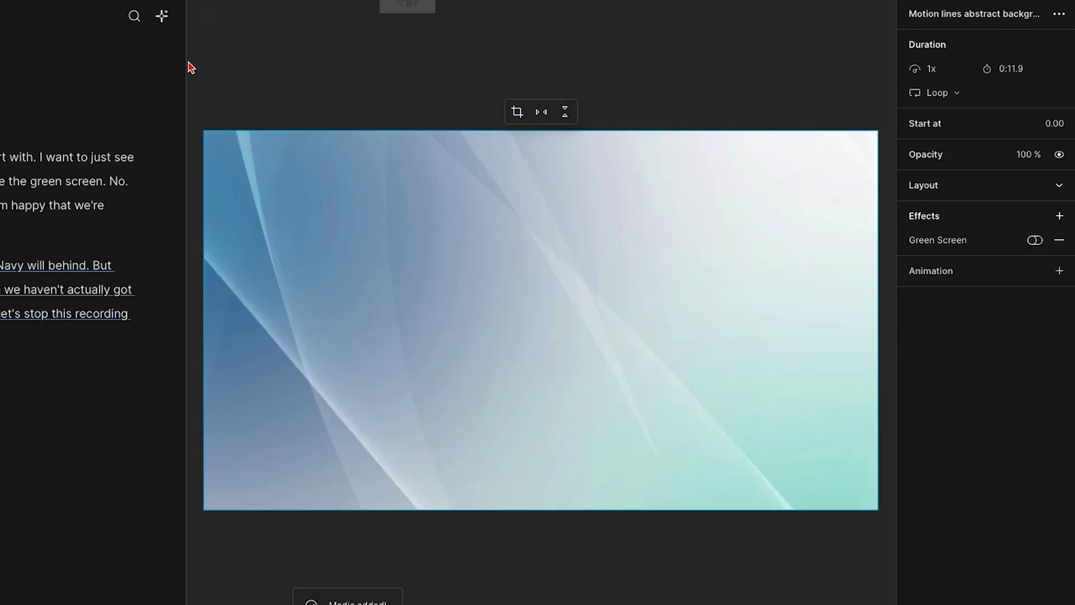
Send the motion-lines background behind the presenter and play the composite.
right_click(462, 288)
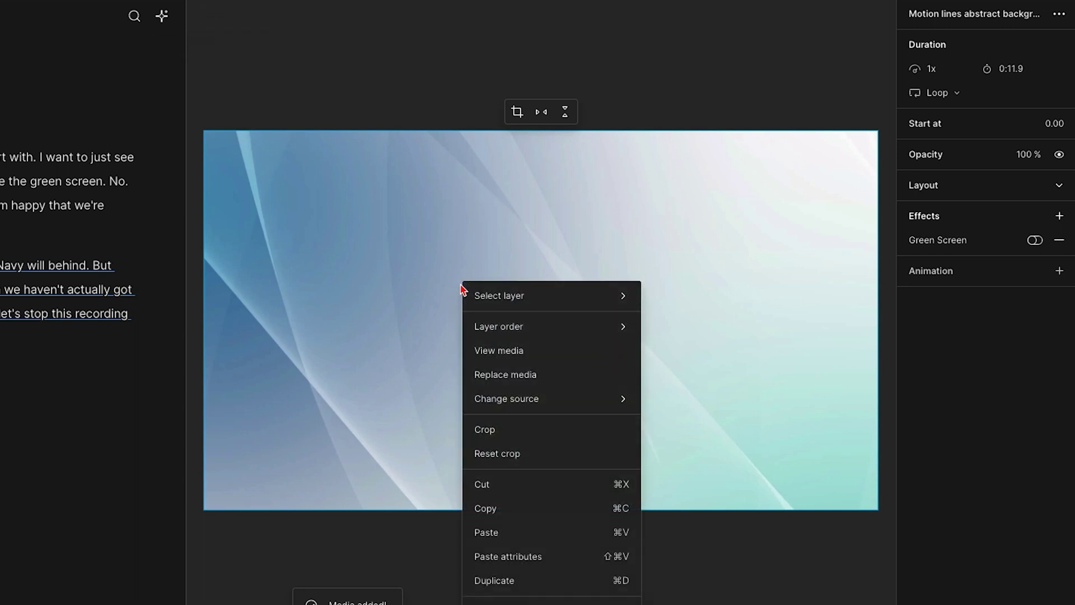
mouse_move(495, 335)
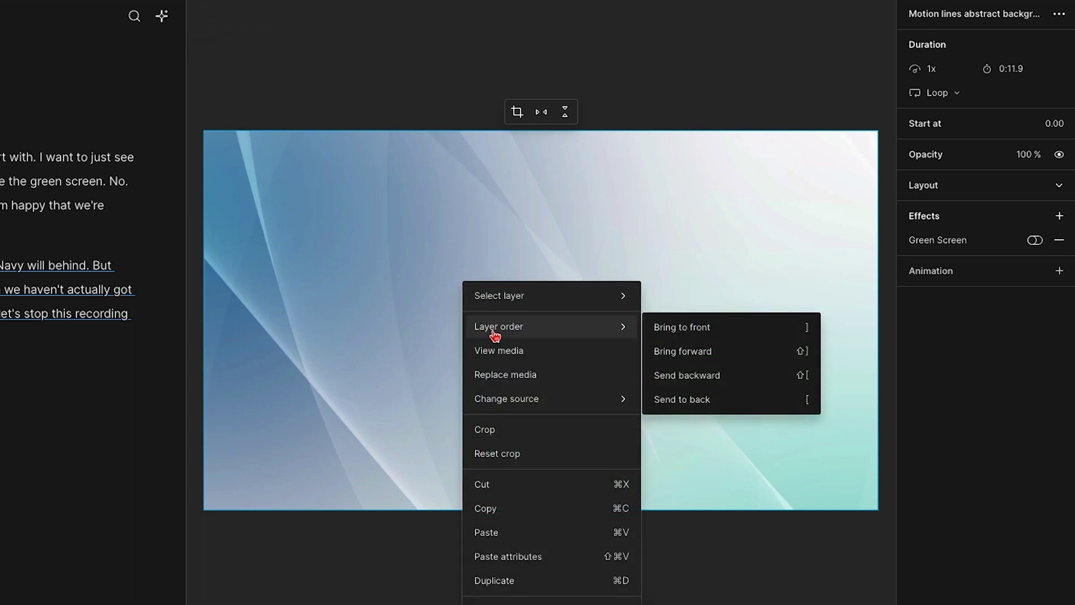
left_click(688, 380)
key("space")
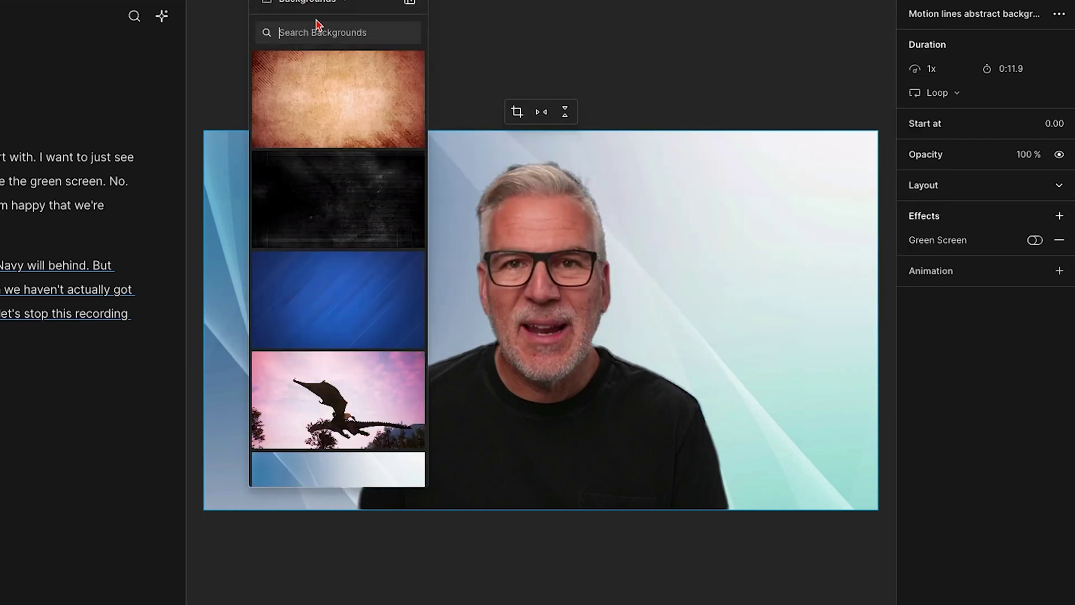
Search the stock video library for office footage.
left_click(319, 3)
mouse_move(329, 60)
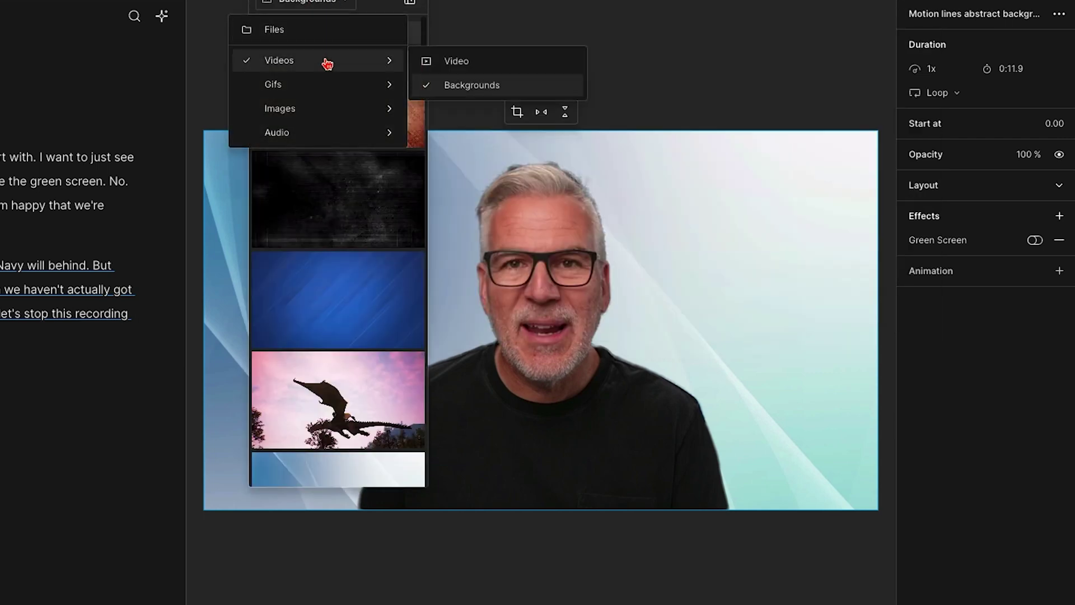
left_click(451, 62)
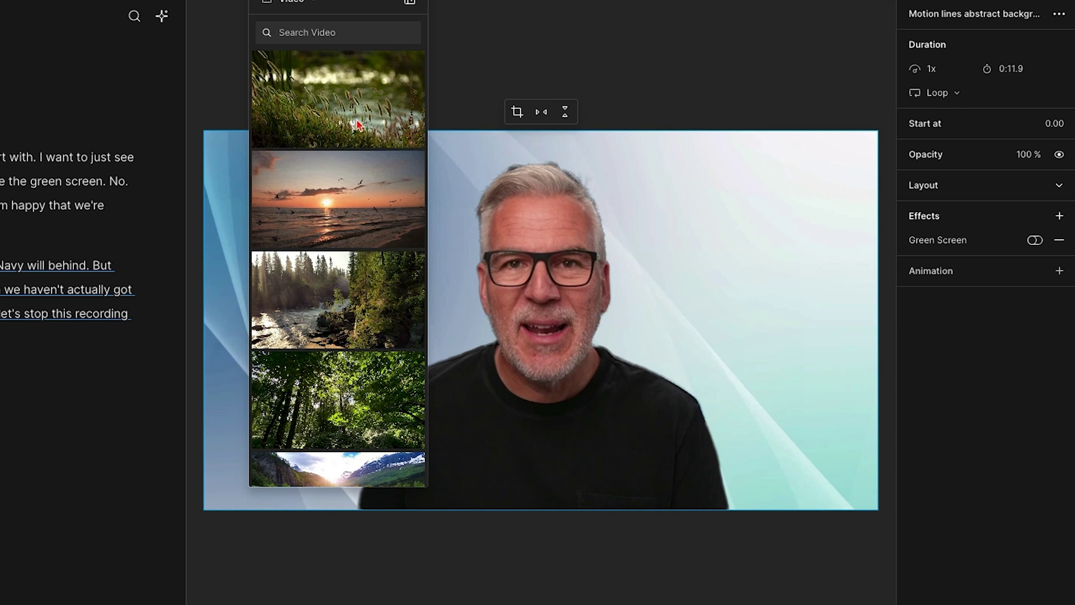
left_click(346, 32)
type("office")
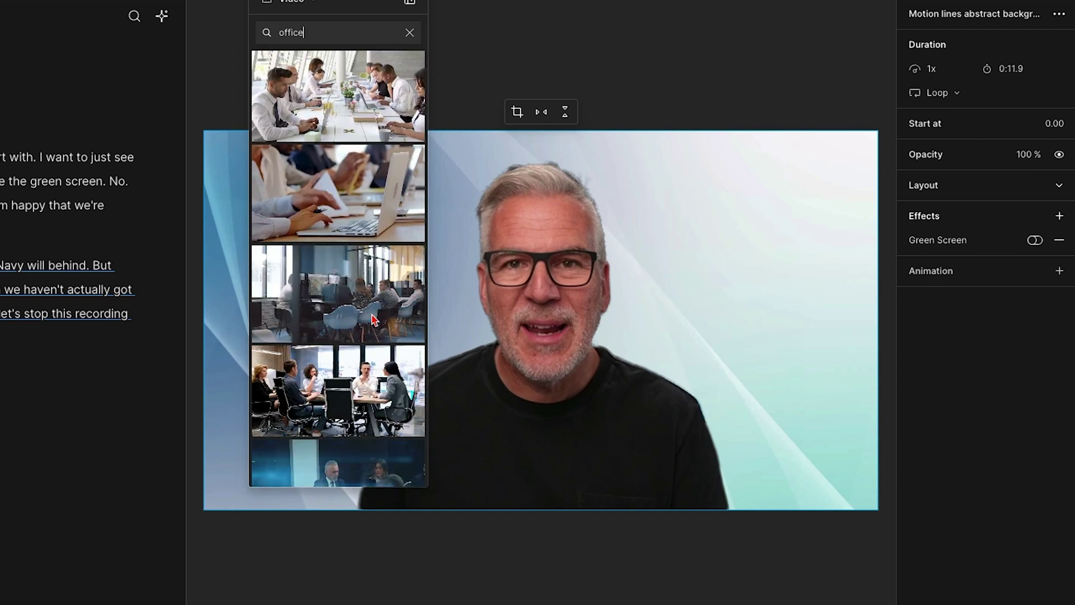
scroll(373, 319, "down", 10)
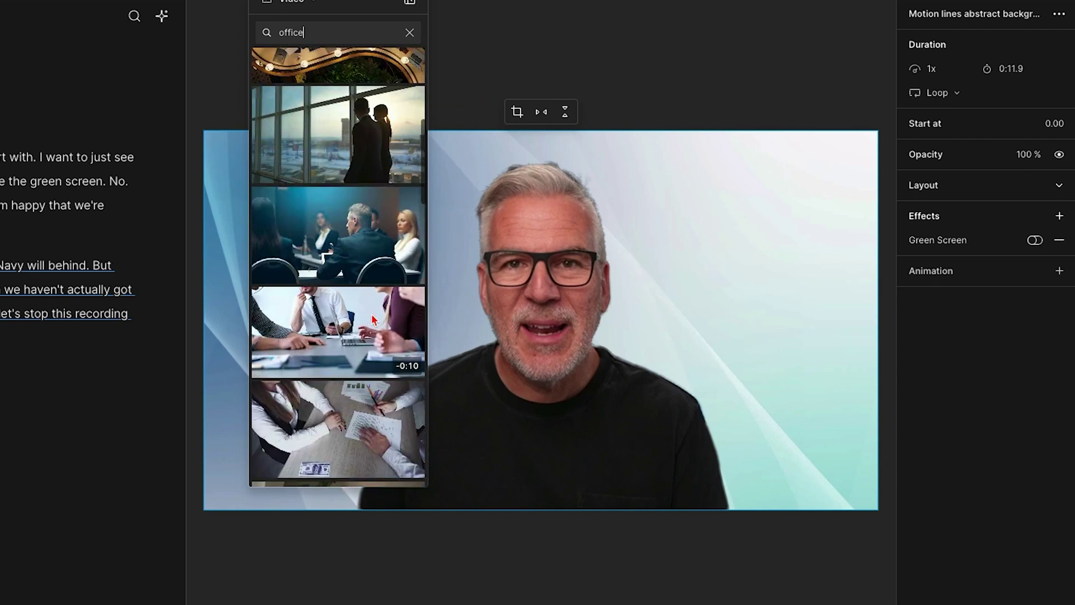
scroll(373, 319, "down", 12)
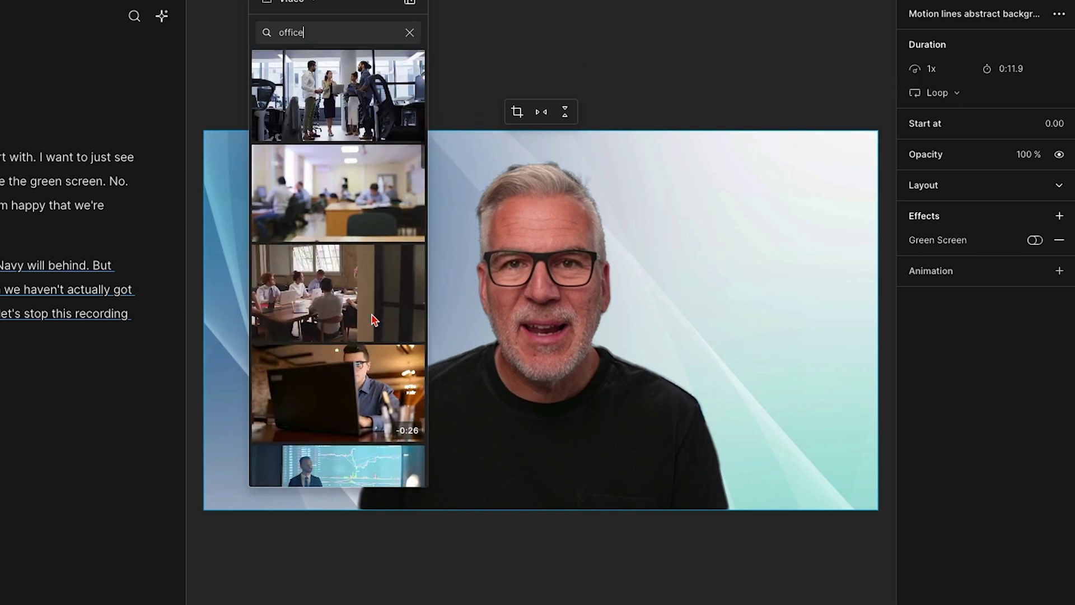
scroll(374, 319, "up", 5)
Search stock photos for 'office background' and add the first Office Interior photo.
left_click(308, 3)
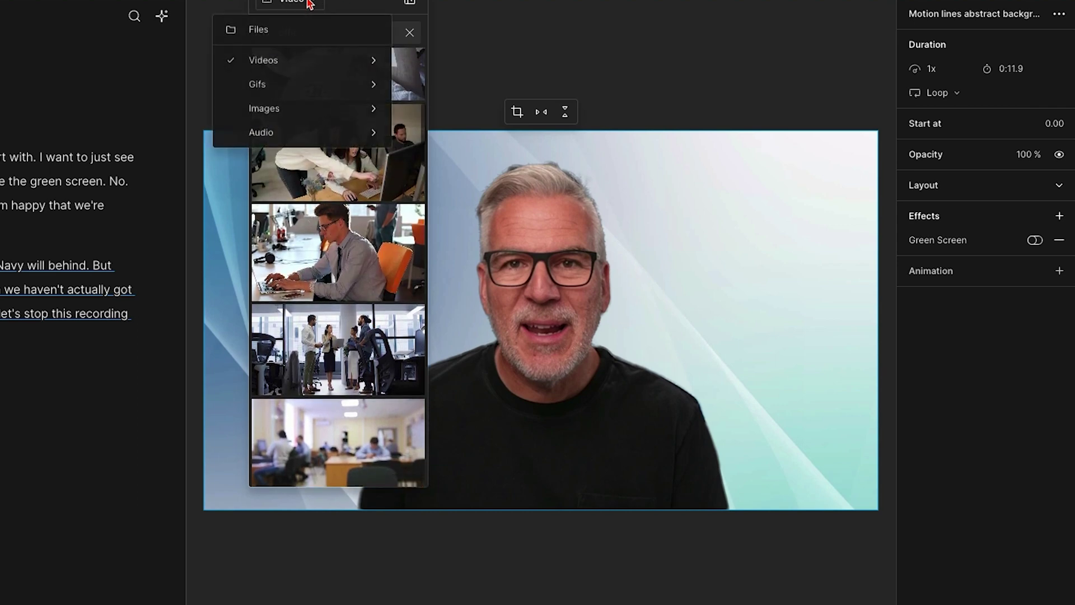
mouse_move(271, 109)
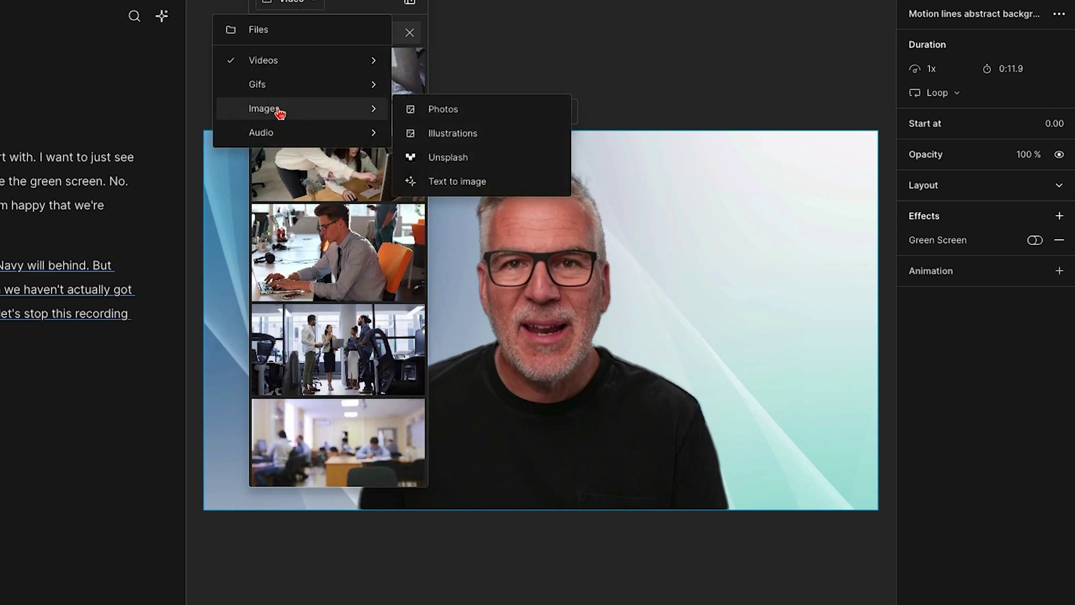
left_click(445, 109)
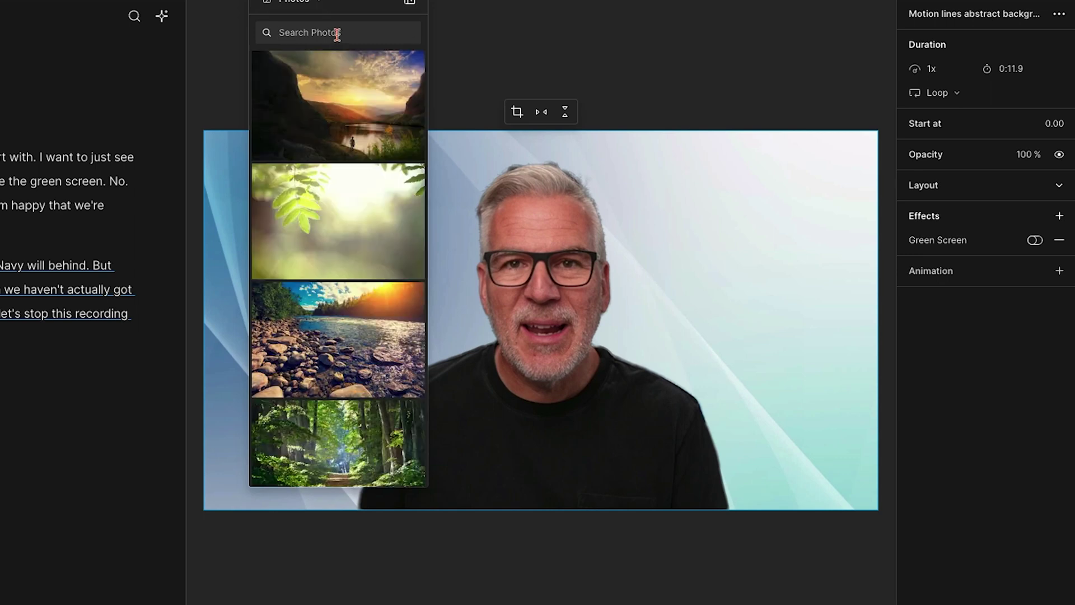
type("office background")
key("Return")
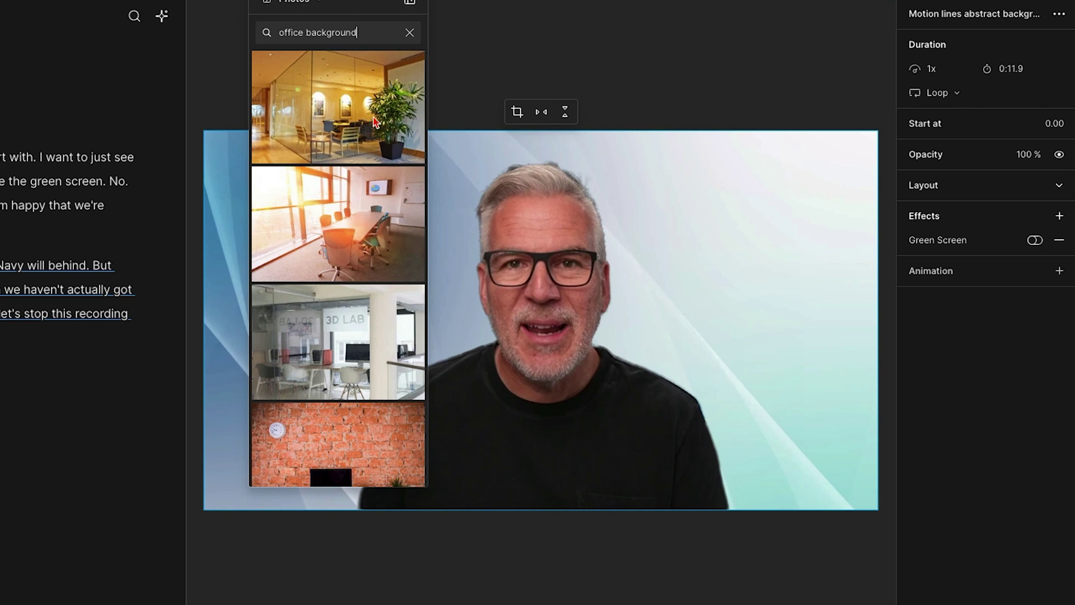
left_click(375, 120)
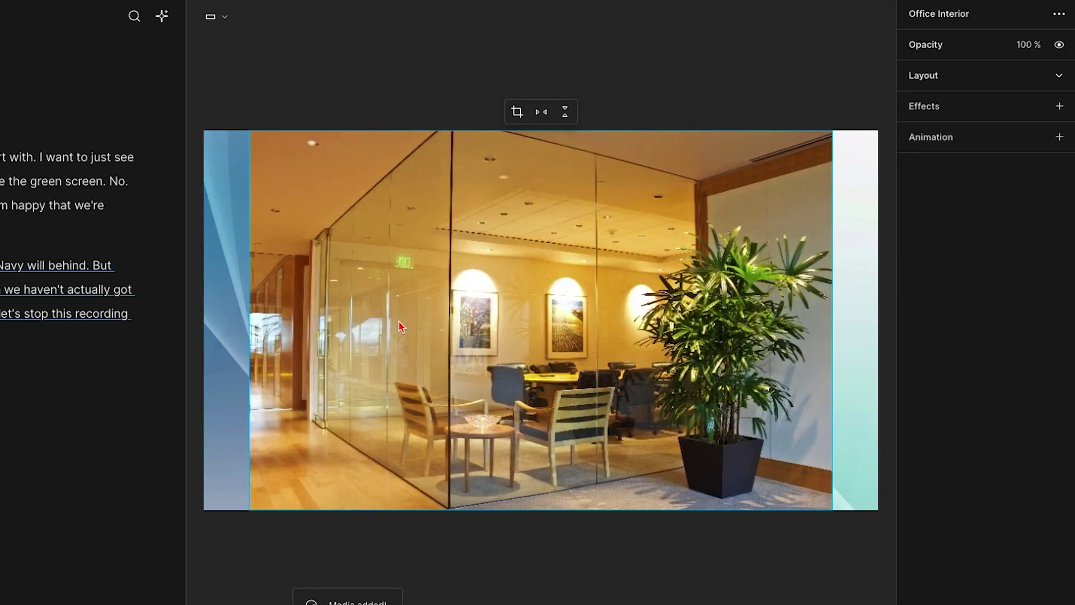
Resize the office photo to fill the frame and send it behind the presenter.
left_click_drag(343, 326, 299, 326)
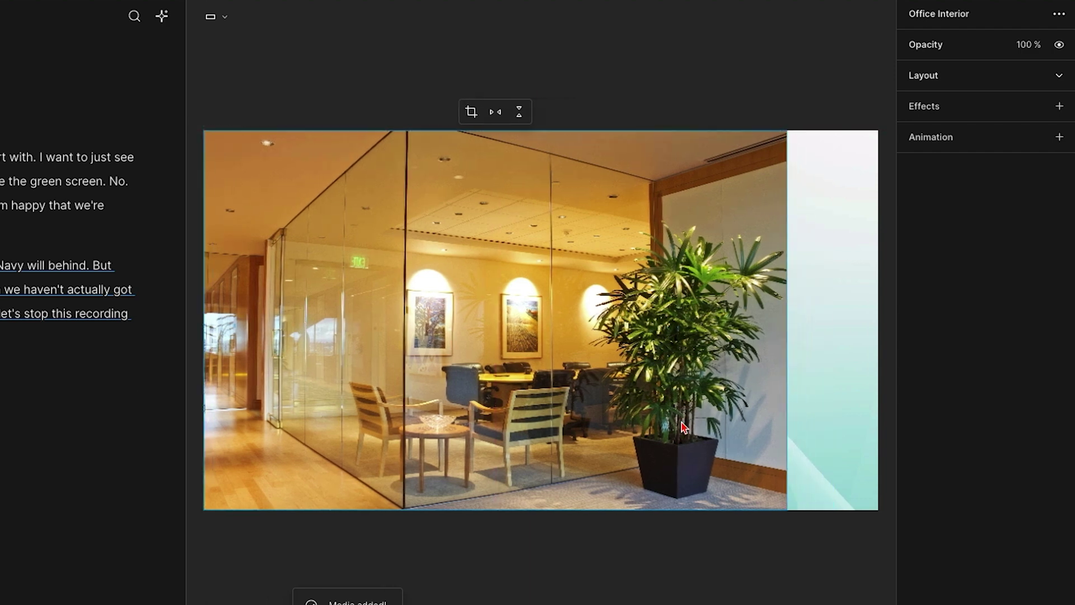
left_click_drag(785, 502, 876, 597)
left_click_drag(669, 410, 667, 381)
right_click(509, 354)
mouse_move(593, 393)
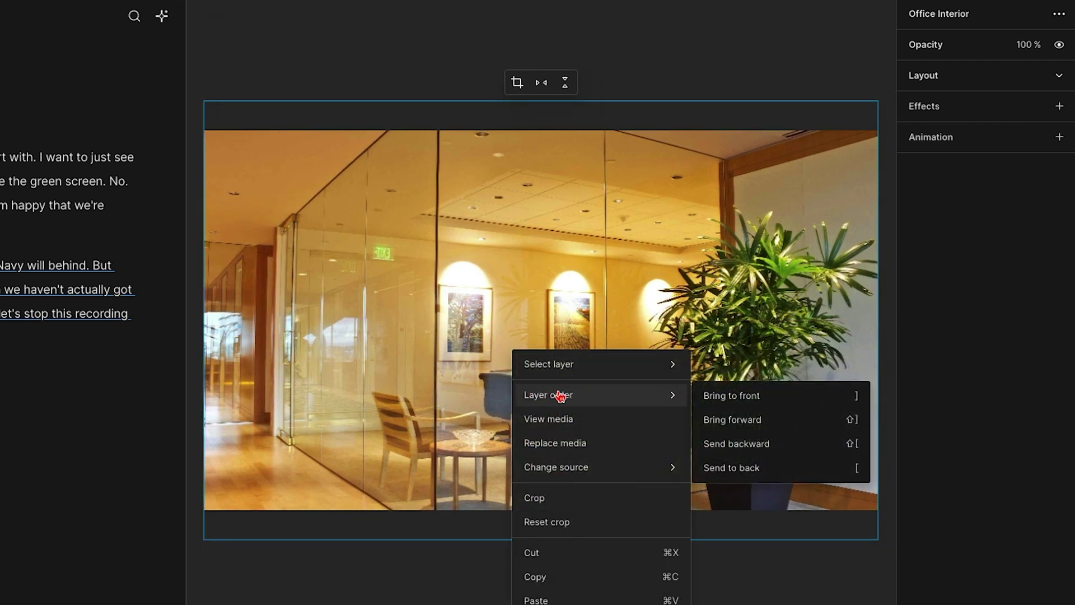
left_click(730, 445)
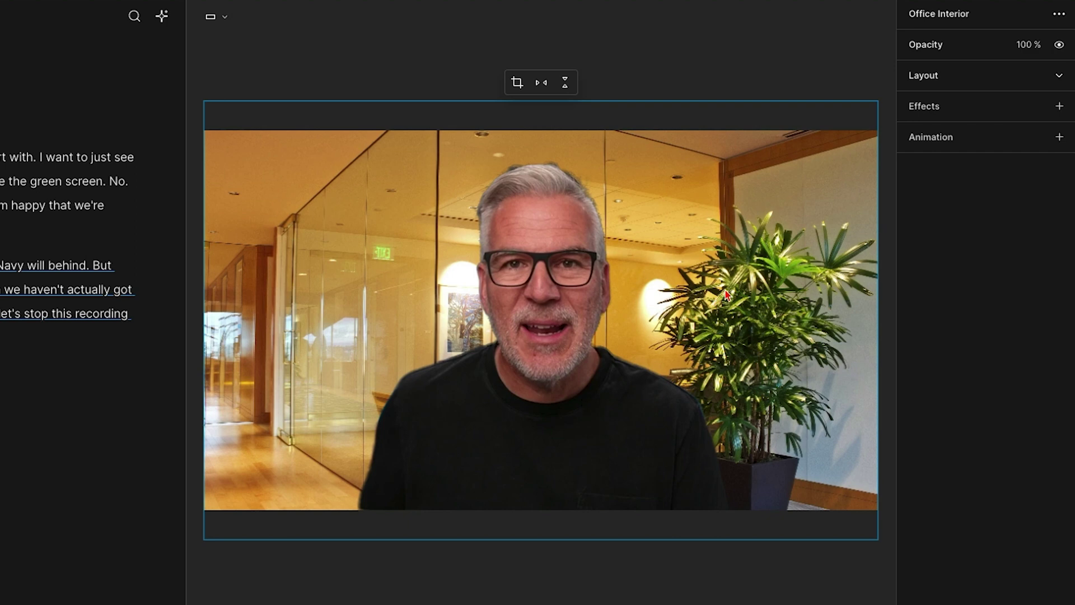
Nudge the office photo slightly upward and deselect it.
mouse_move(726, 295)
left_mouse_down()
mouse_move(726, 307)
mouse_move(726, 262)
mouse_move(721, 318)
mouse_move(722, 281)
left_mouse_up()
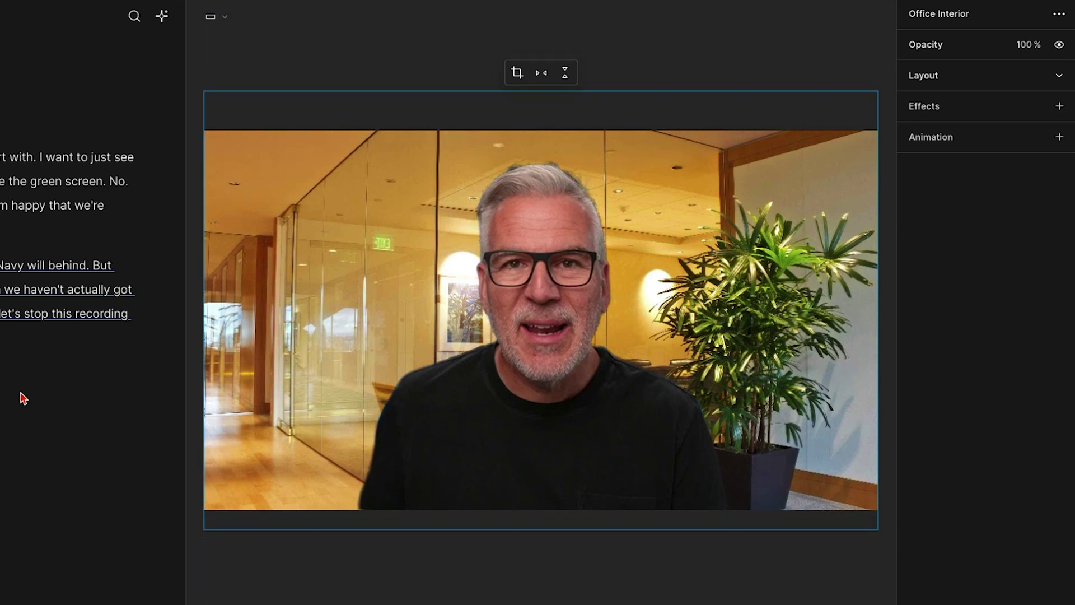
key("Escape")
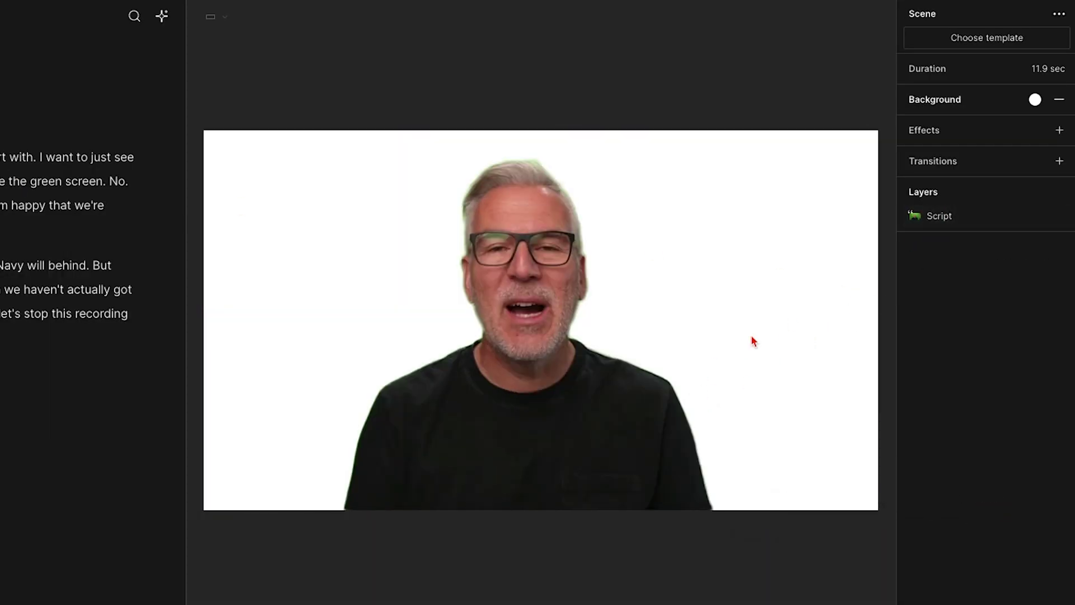
Turn off Green Screen on the presenter clip and add a Chroma key effect instead.
left_click(626, 430)
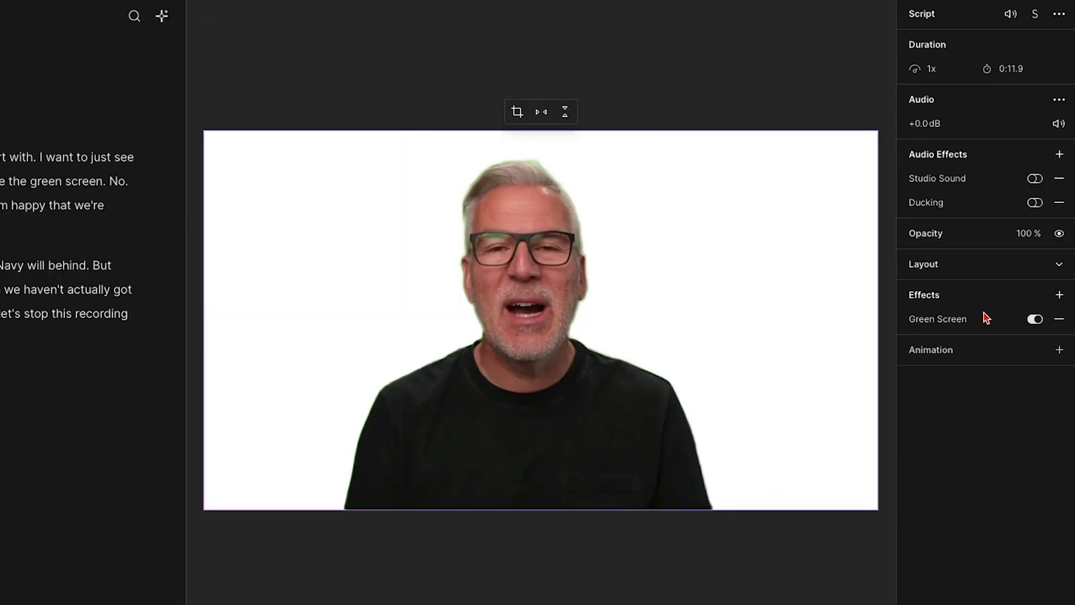
left_click(1035, 319)
left_click(1034, 319)
left_click(1060, 295)
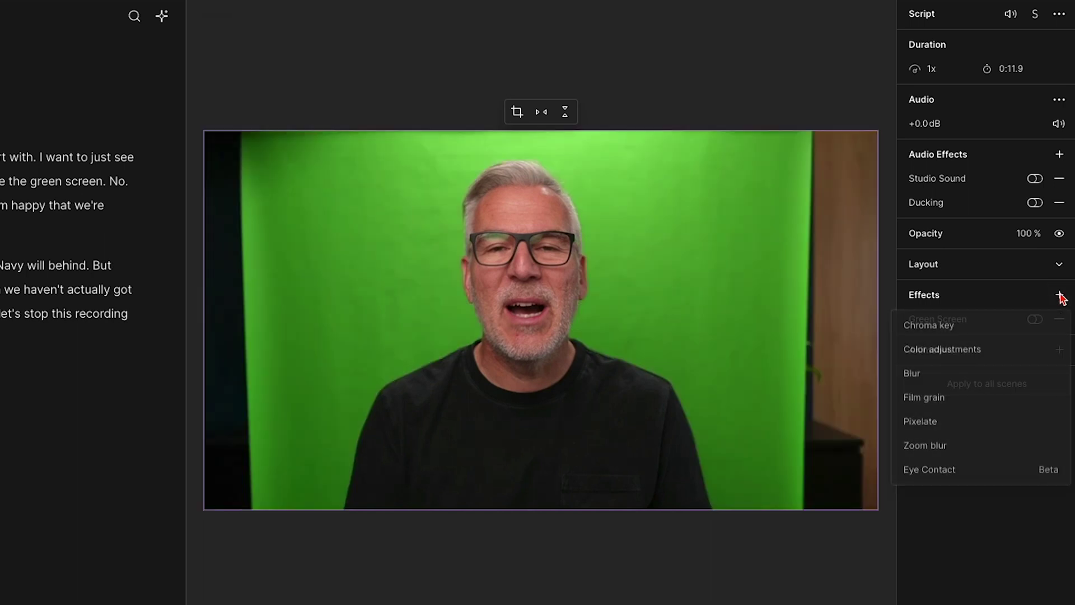
left_click(931, 329)
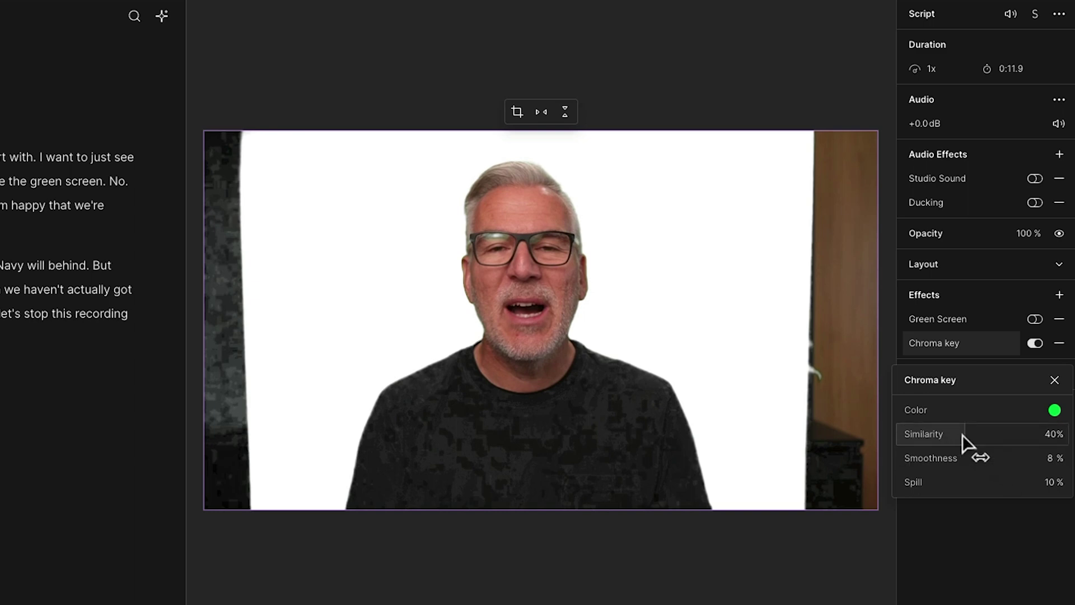
Set the chroma key to Similarity 36%, Smoothness 5% and Spill 10%, checking the keyed colour.
mouse_move(963, 434)
left_mouse_down()
mouse_move(981, 435)
mouse_move(957, 433)
left_mouse_up()
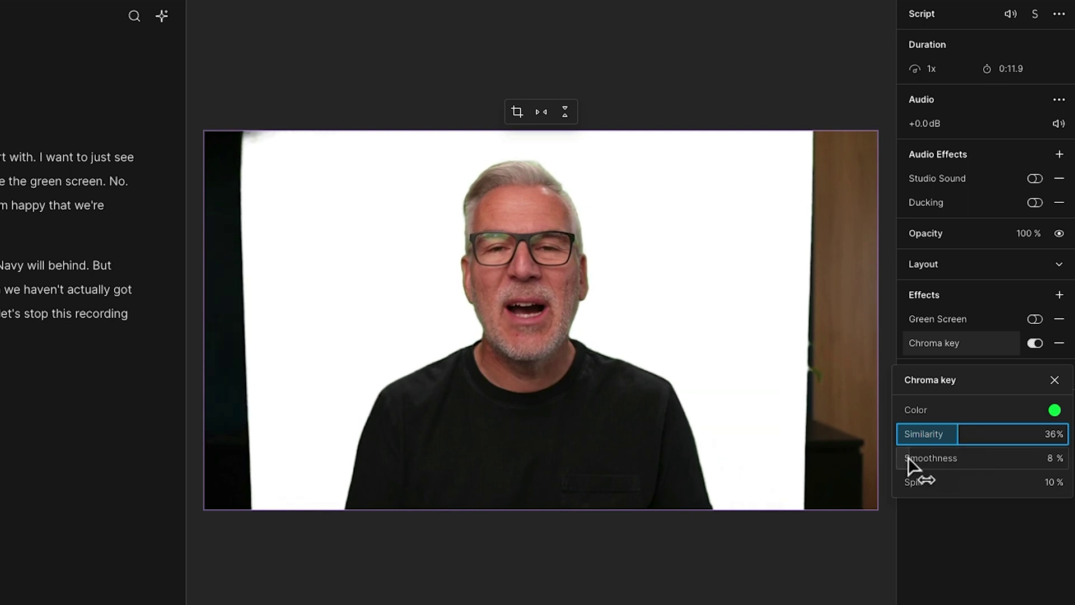
mouse_move(908, 456)
left_mouse_down()
mouse_move(951, 457)
mouse_move(883, 454)
mouse_move(907, 456)
mouse_move(894, 457)
left_mouse_up()
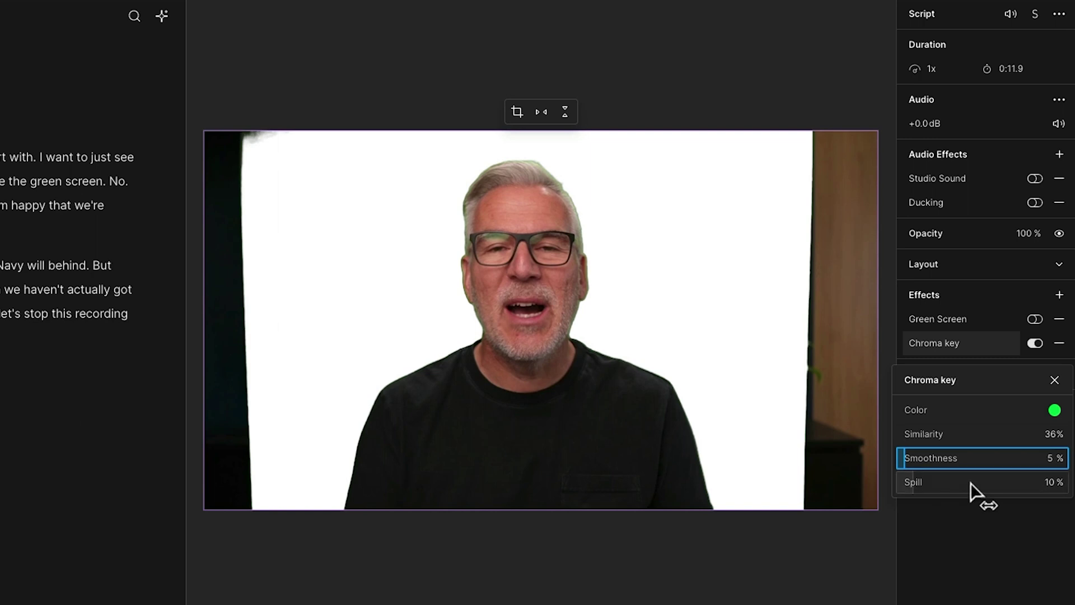
mouse_move(977, 483)
left_mouse_down()
mouse_move(997, 482)
mouse_move(948, 481)
mouse_move(992, 482)
mouse_move(957, 482)
left_mouse_up()
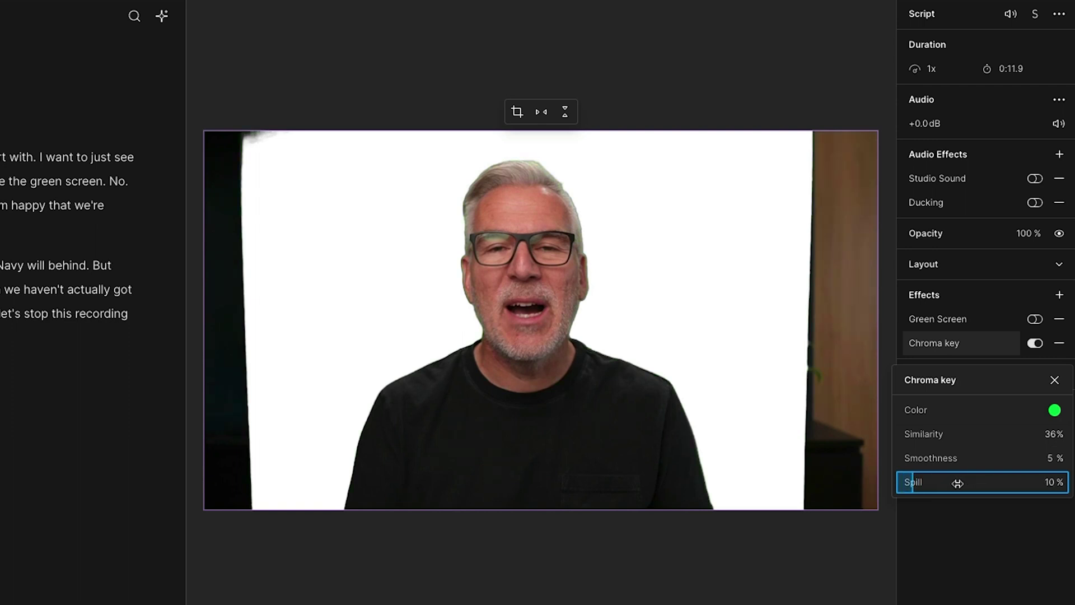
left_click(1055, 411)
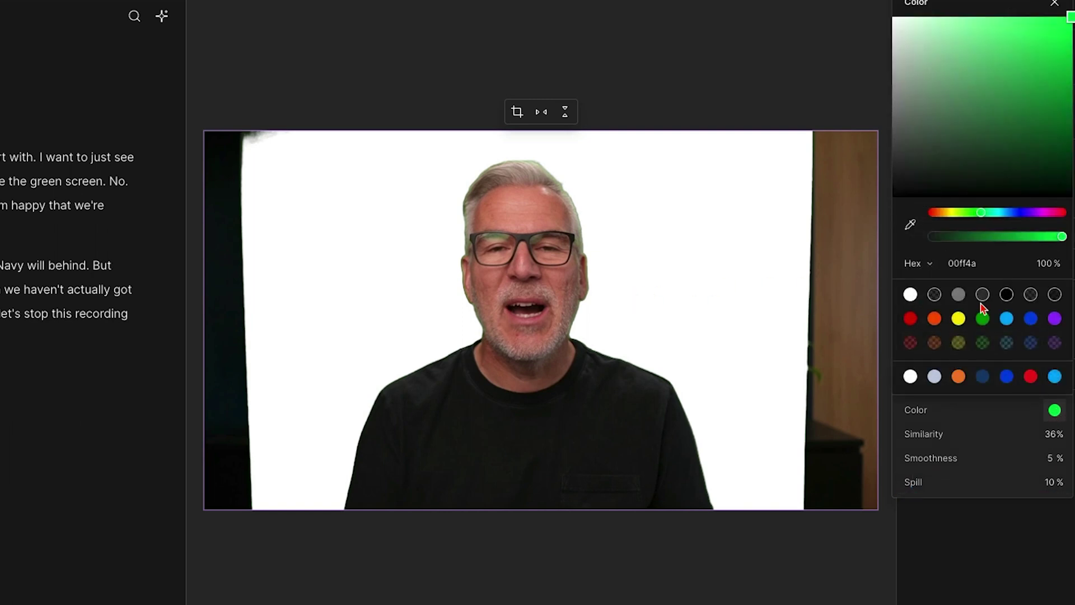
key("Escape")
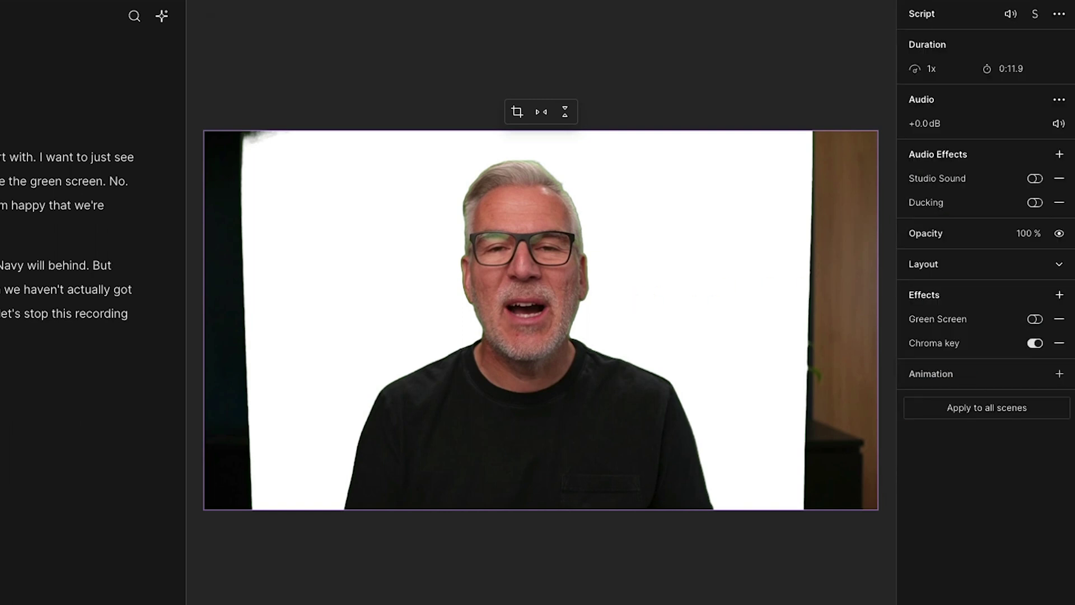
Readjust the webcam clip's chroma key similarity to about 37% and play it back to check.
key("Escape")
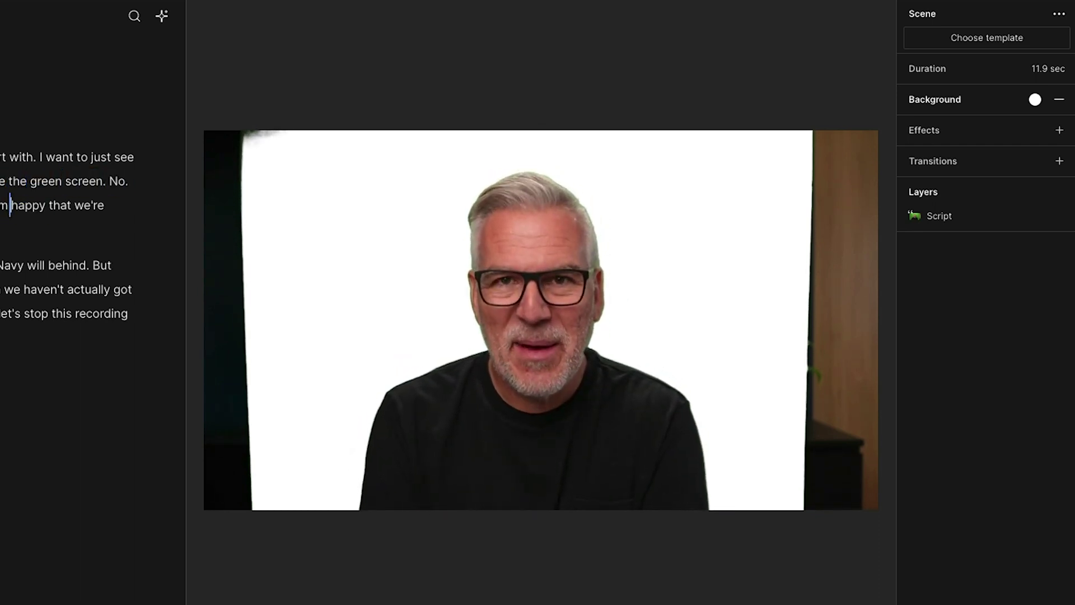
left_click(540, 386)
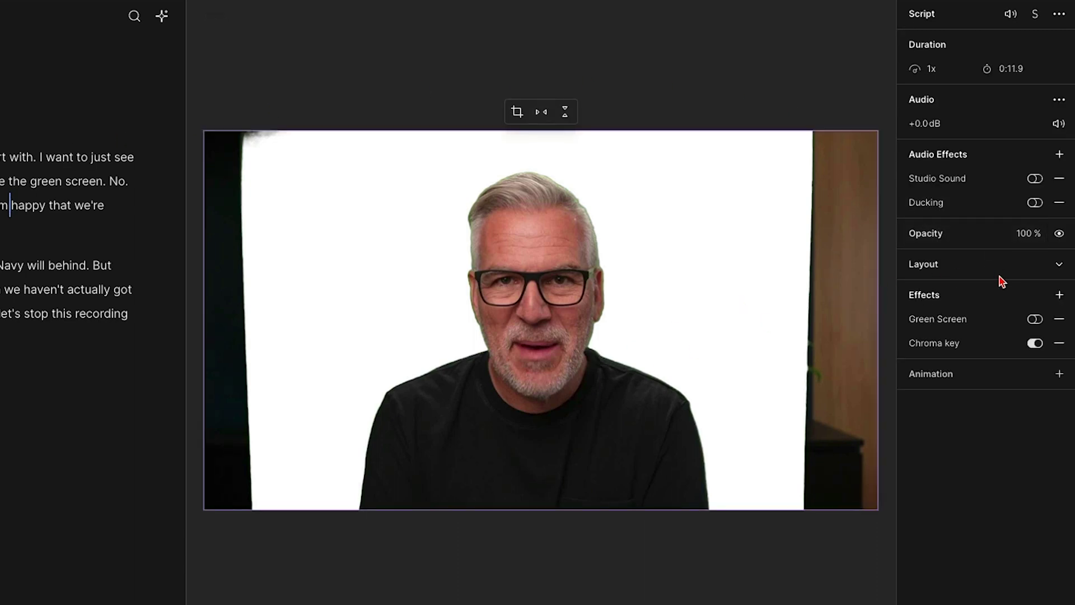
left_click(950, 350)
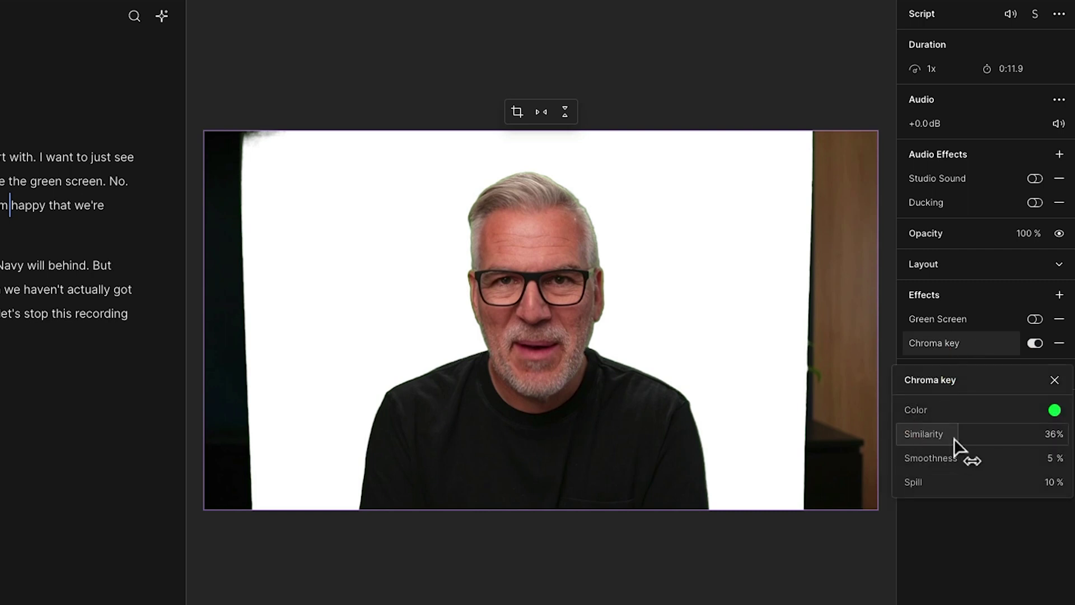
mouse_move(957, 434)
left_mouse_down()
mouse_move(988, 434)
mouse_move(929, 435)
mouse_move(973, 435)
left_mouse_up()
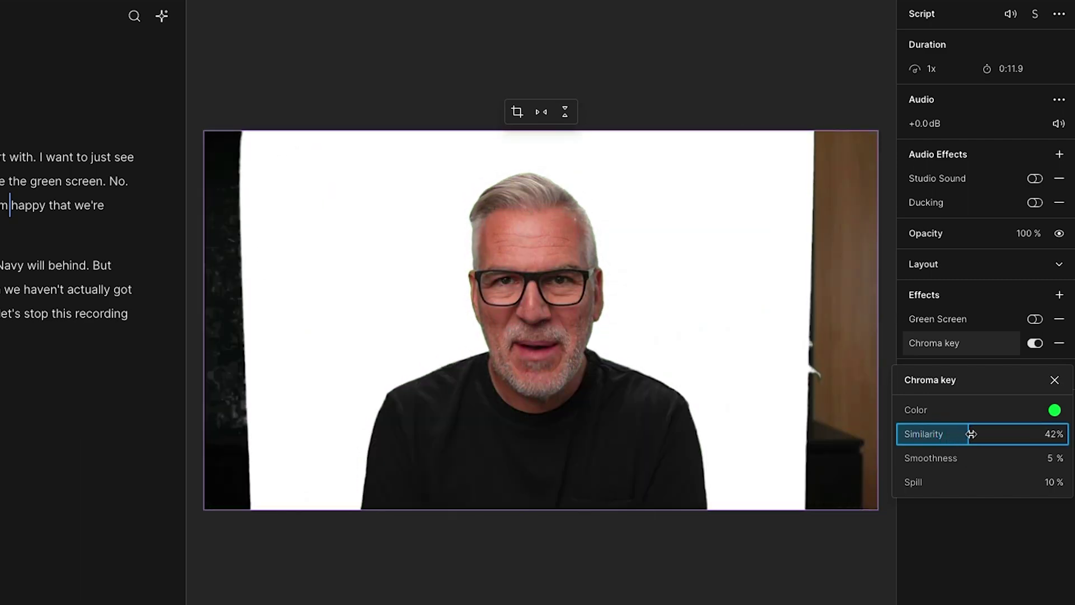
left_click_drag(971, 434, 964, 434)
key("space")
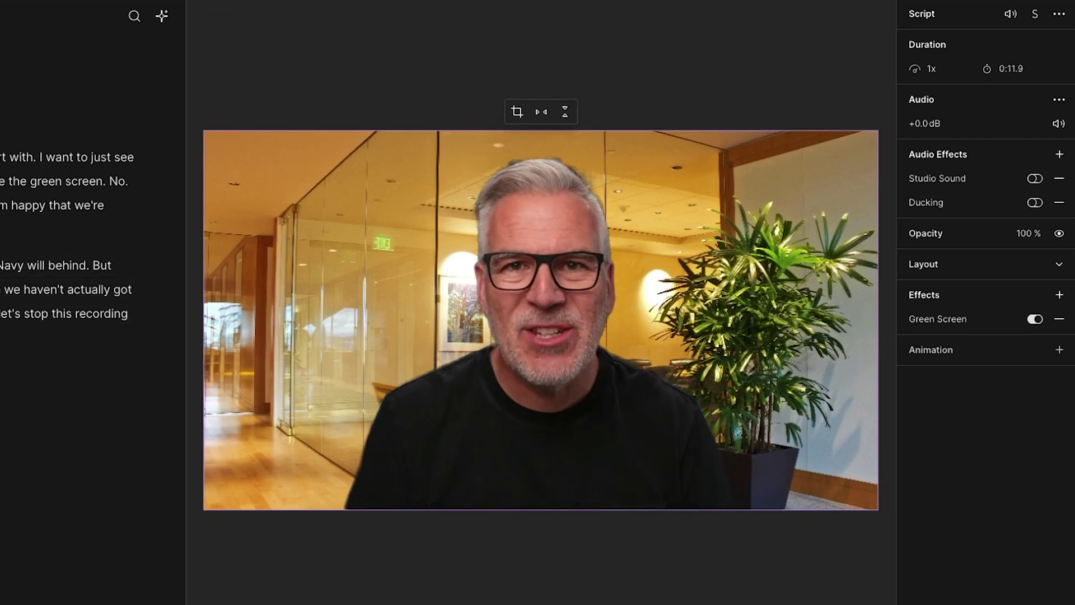
left_click(29, 256)
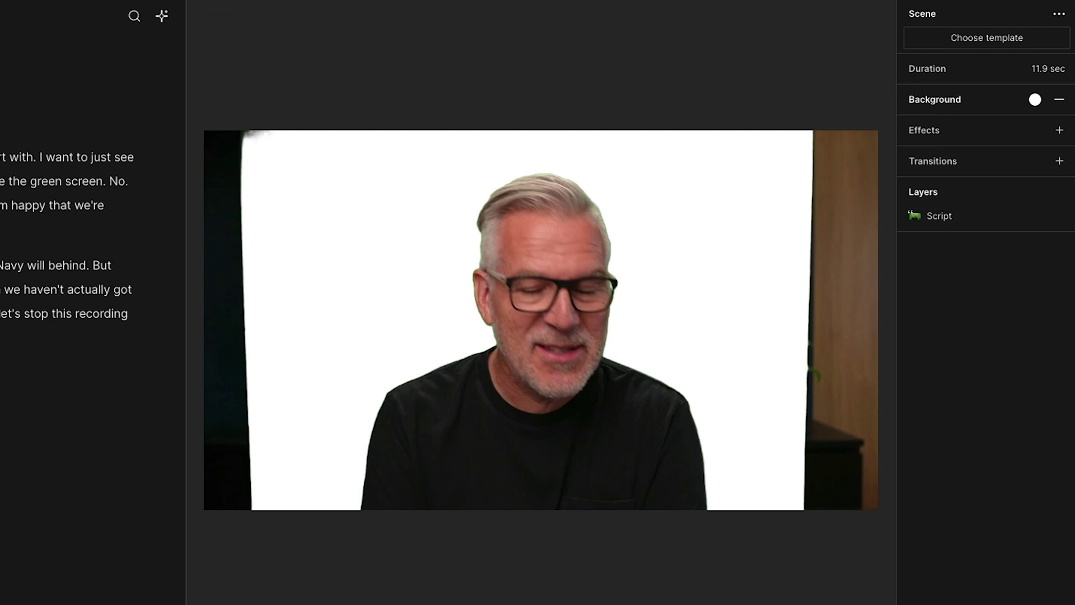
Insert the Office Interior photo, enlarge it to fill the frame, and send it behind the webcam clip.
left_click(337, 222)
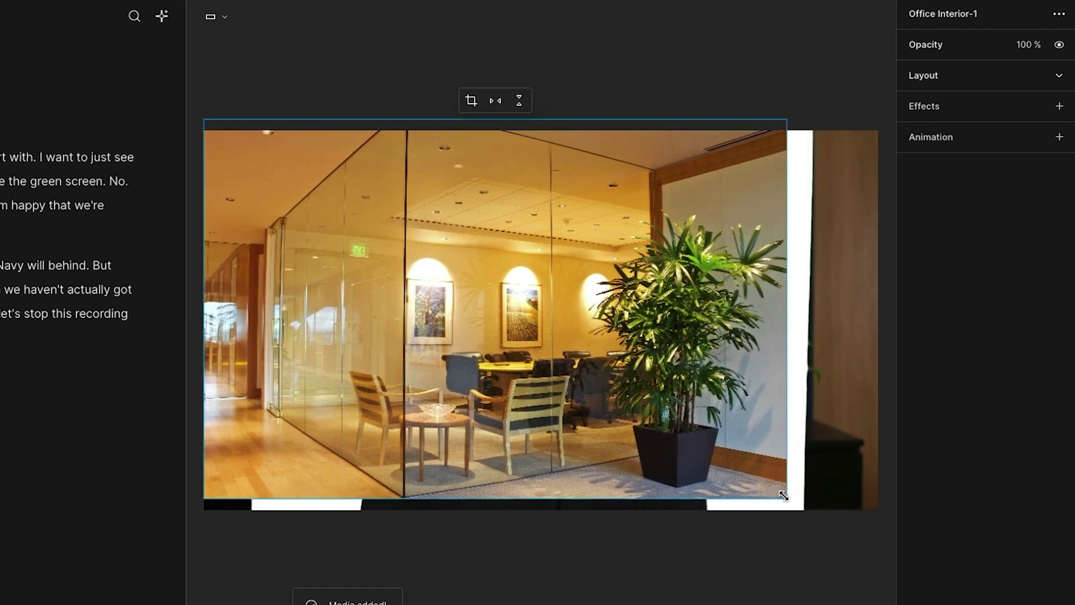
left_click_drag(780, 492, 874, 570)
right_click(532, 286)
mouse_move(636, 331)
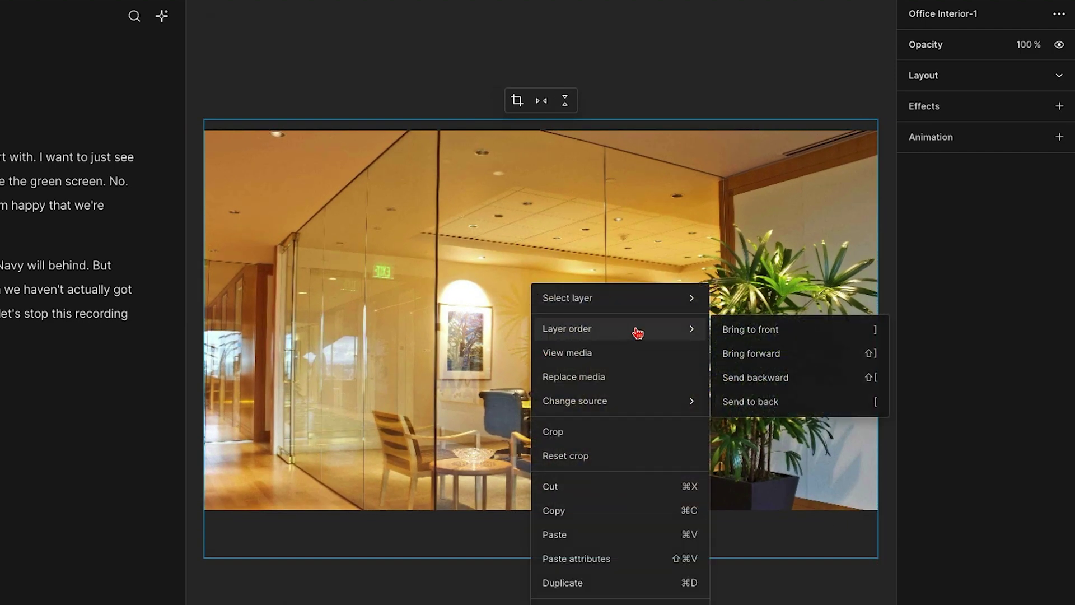
left_click(730, 379)
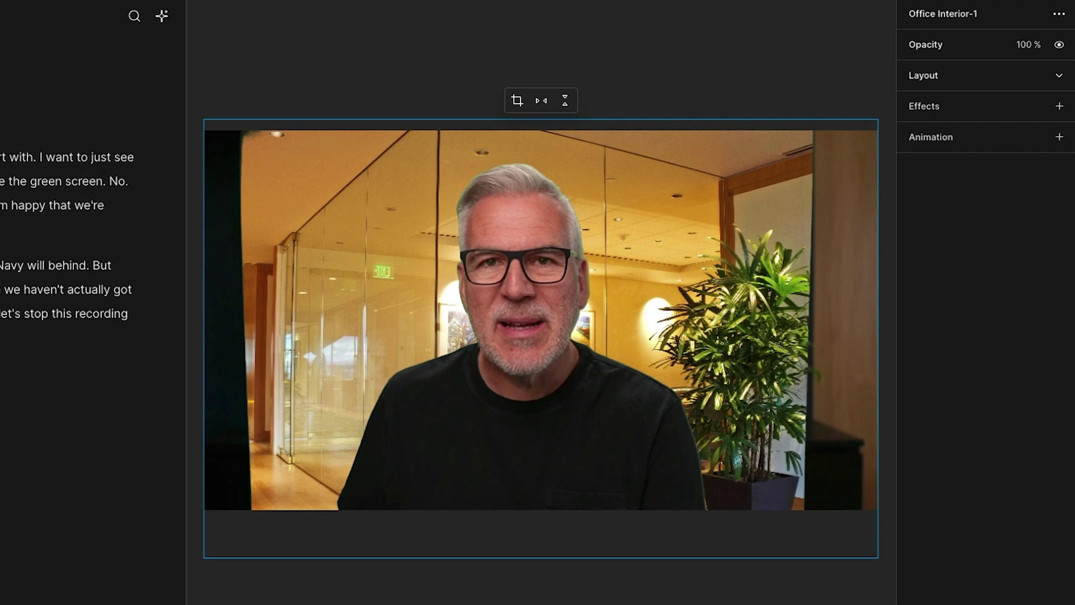
key("Escape")
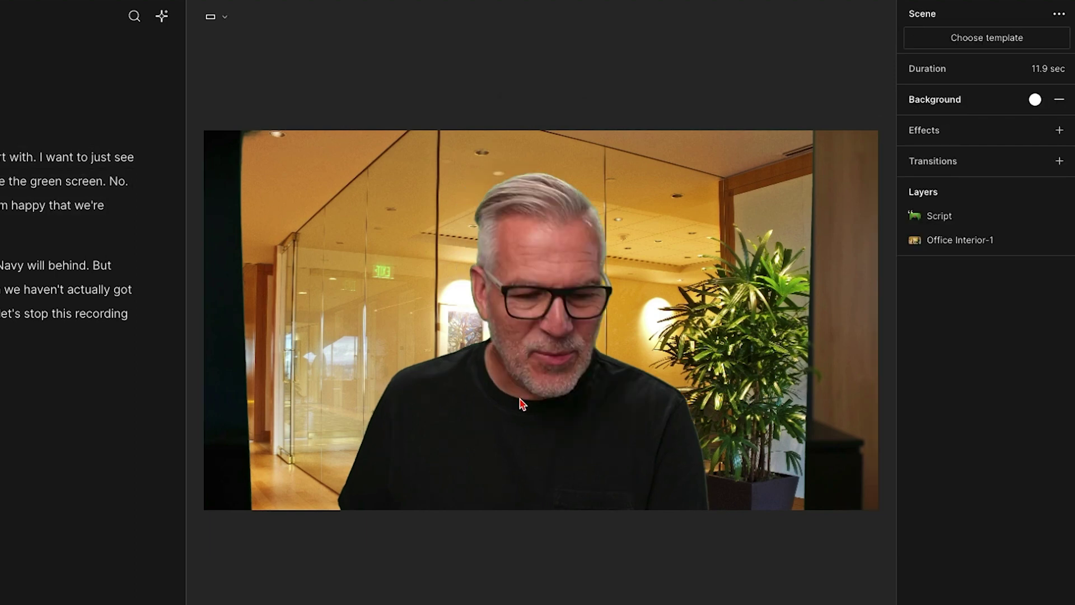
Tune the webcam clip's chroma key to 39% similarity, 8% smoothness and 10% spill.
left_click(519, 398)
left_click(939, 346)
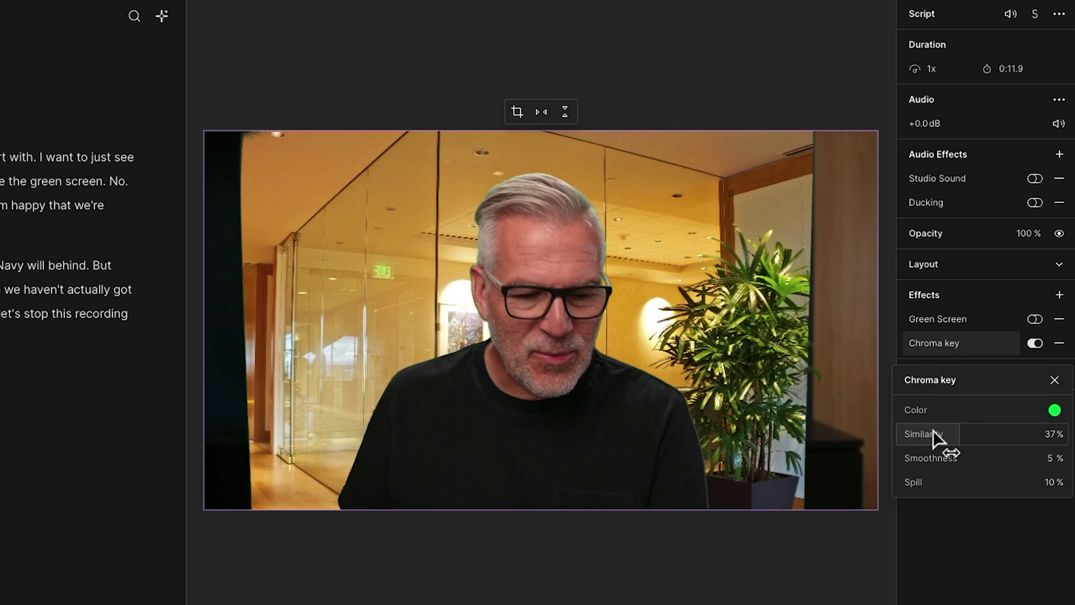
mouse_move(963, 438)
left_mouse_down()
mouse_move(976, 434)
mouse_move(962, 434)
left_mouse_up()
left_click_drag(911, 483, 885, 487)
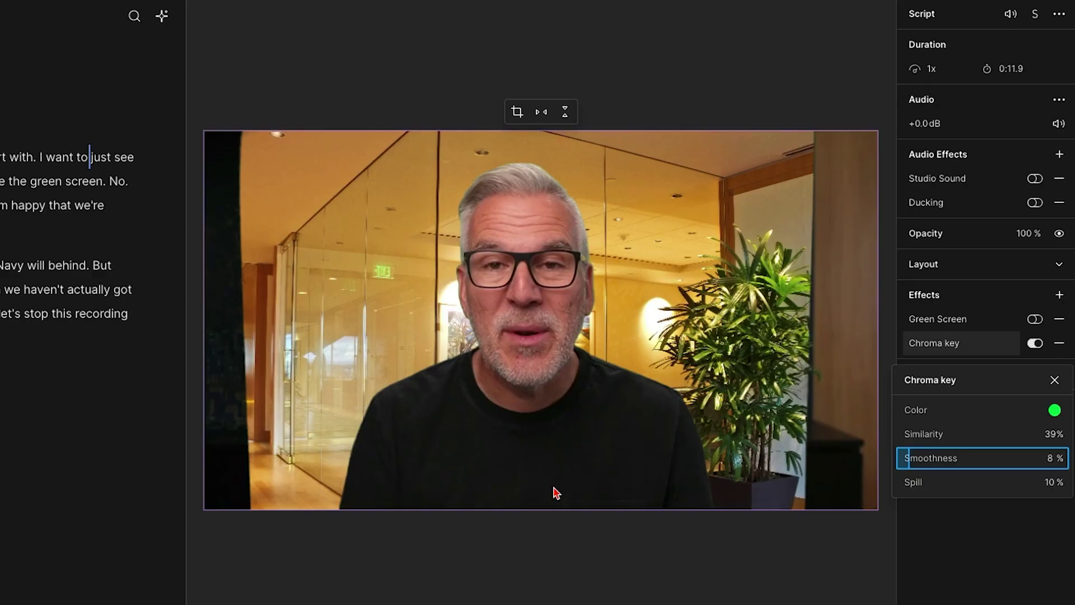
Crop the dark strips off the webcam clip's left and right edges and apply the crop.
left_click(543, 442)
double_click(543, 442)
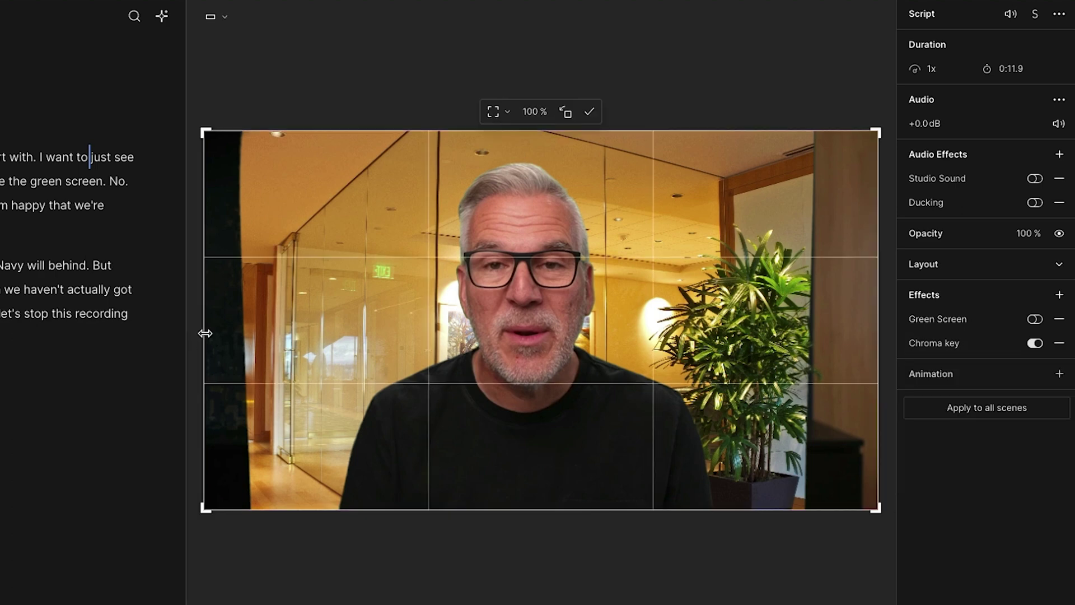
left_click_drag(206, 333, 263, 334)
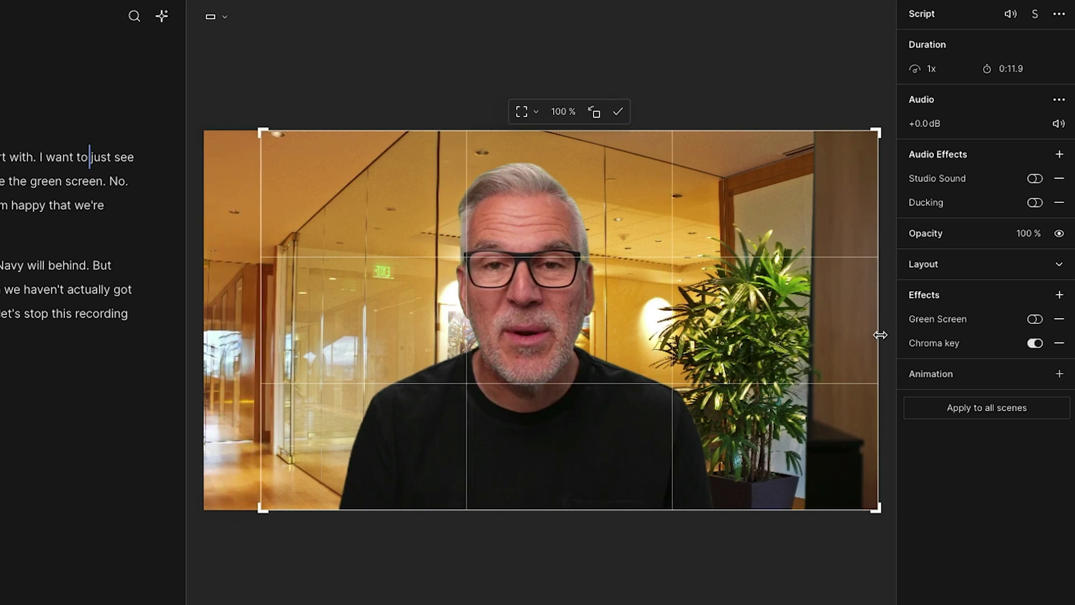
left_click_drag(880, 334, 801, 347)
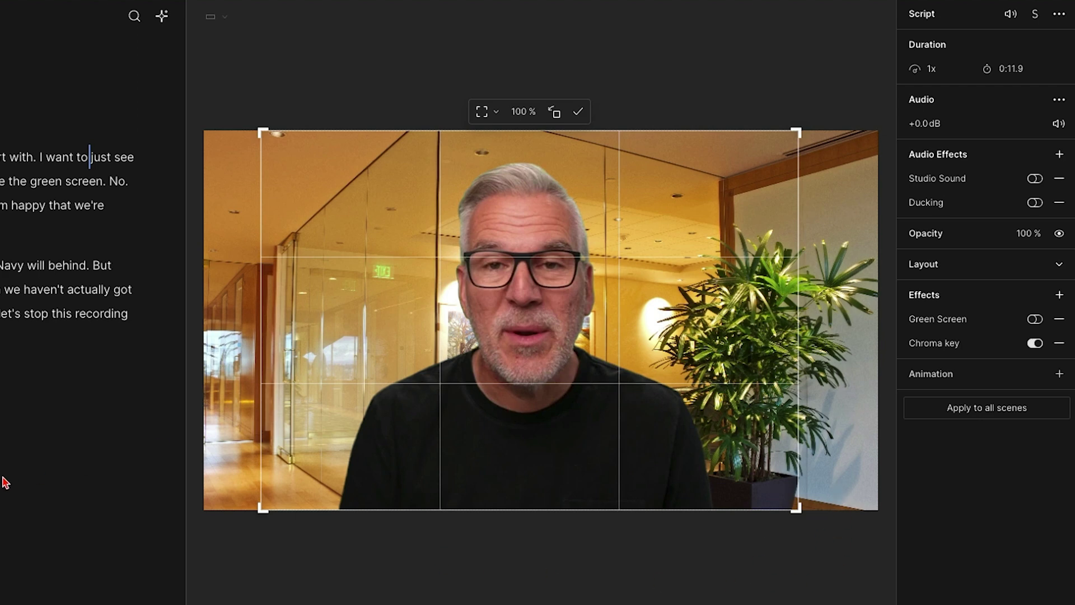
key("space")
key("space")
left_click(566, 420)
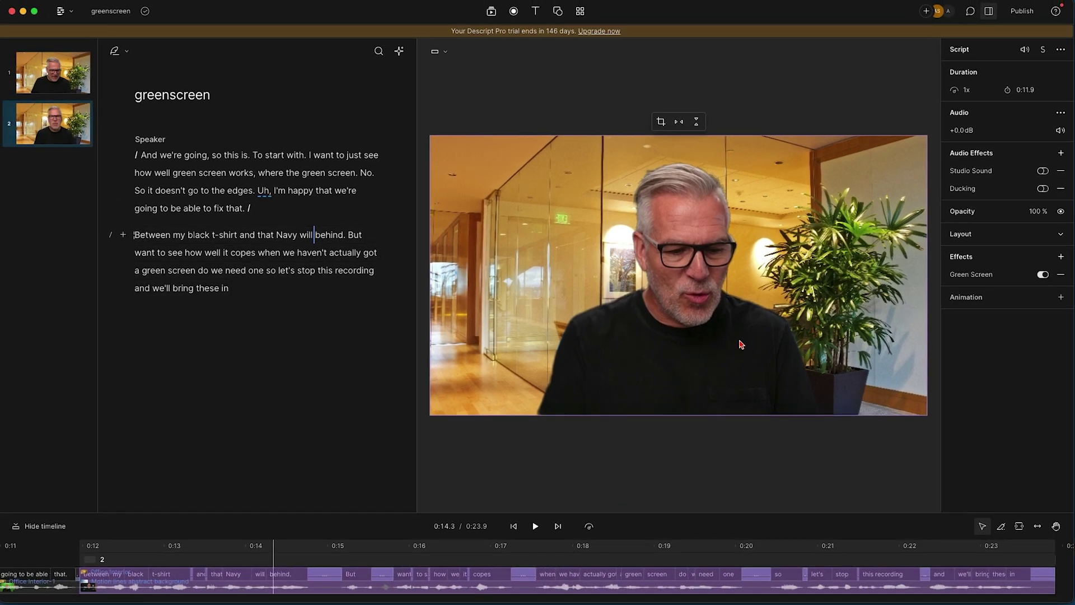
Switch the scene 2 layer's source to Office interior and hide that layer.
right_click(801, 265)
mouse_move(836, 316)
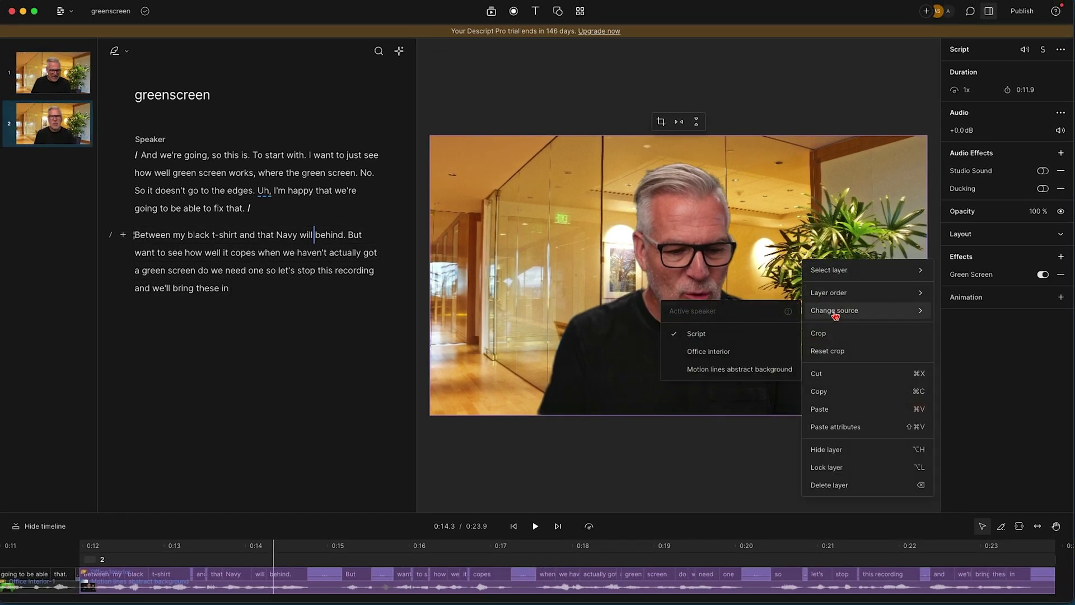
left_click(716, 357)
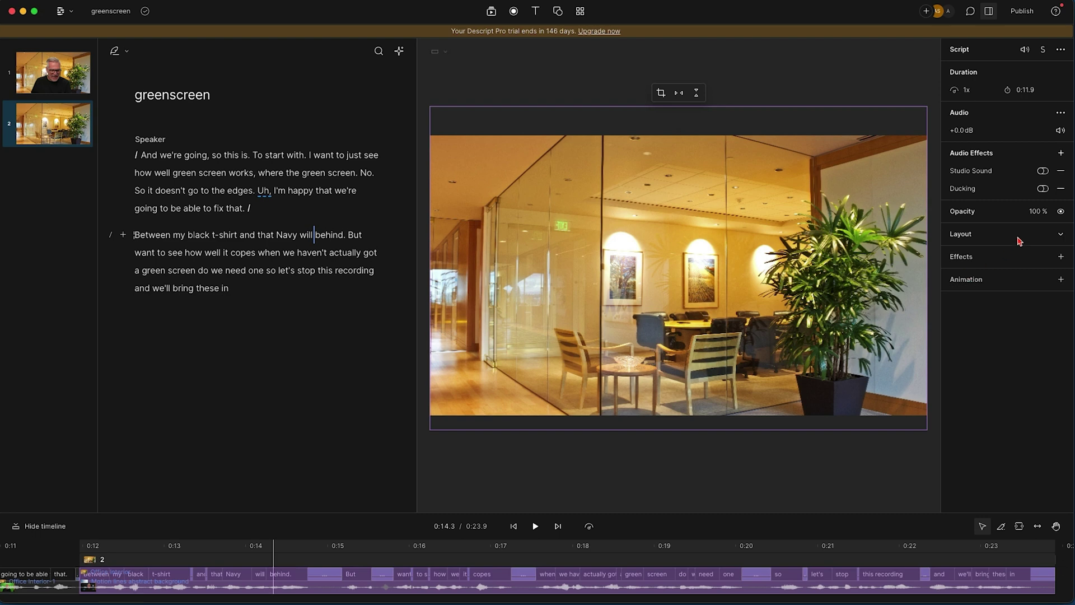
left_click(1061, 212)
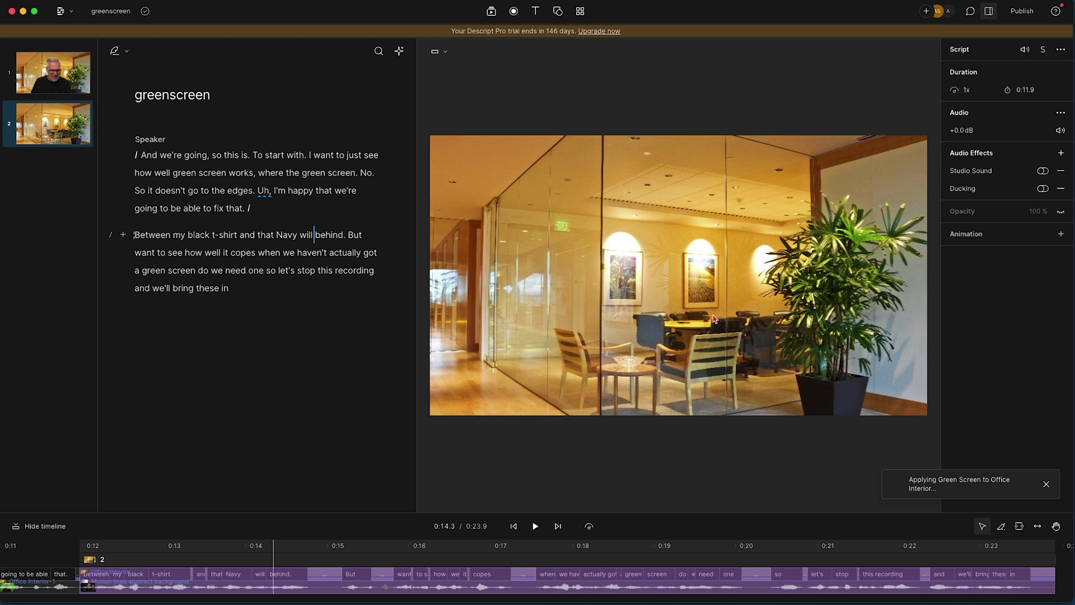
Select the Motion lines abstract background layer and hide it as well.
right_click(687, 320)
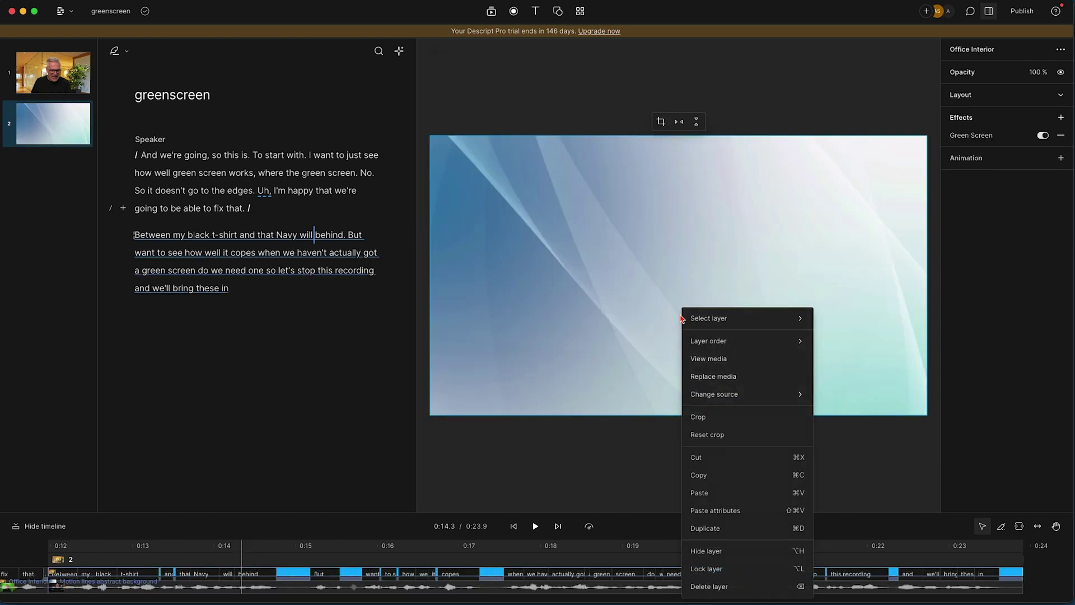
mouse_move(693, 320)
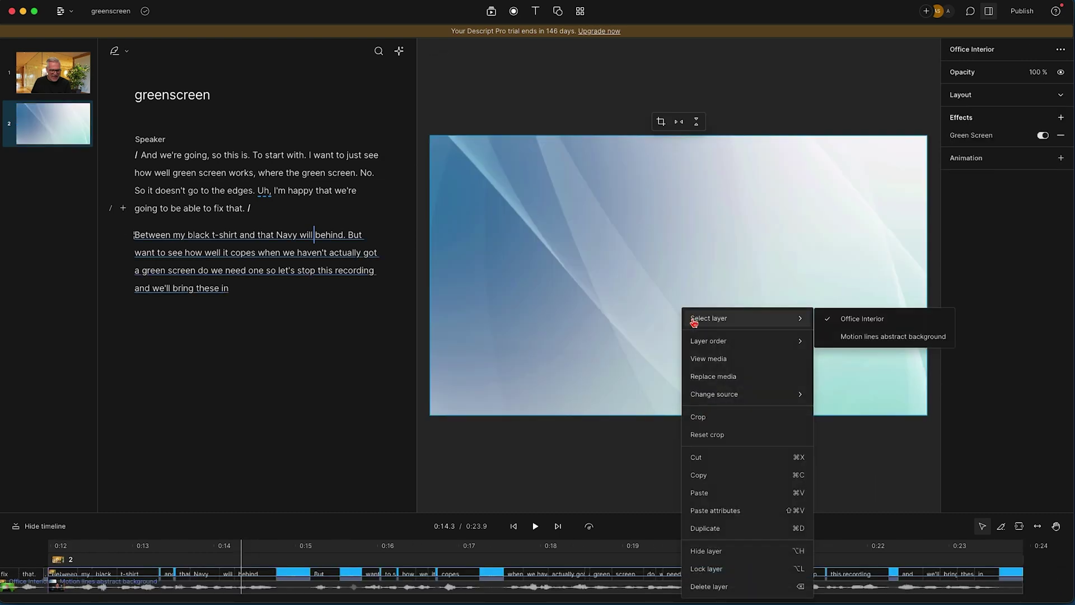
left_click(857, 337)
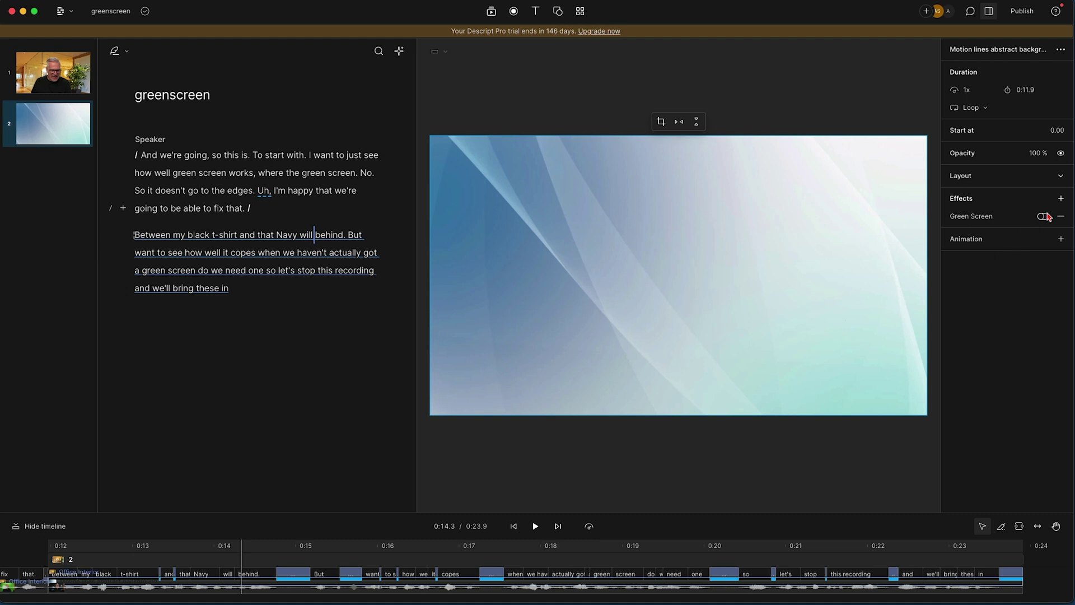
left_click(1060, 152)
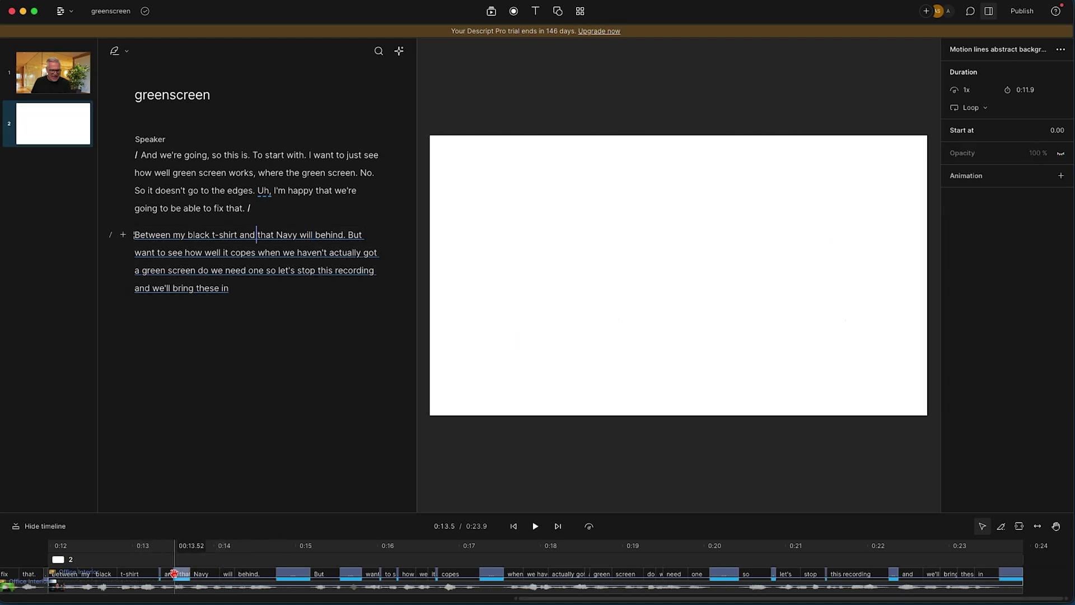
Change the scene 2 canvas layer's source to the Script video of the speaker.
left_click(141, 573)
left_click(141, 589)
left_click(140, 585)
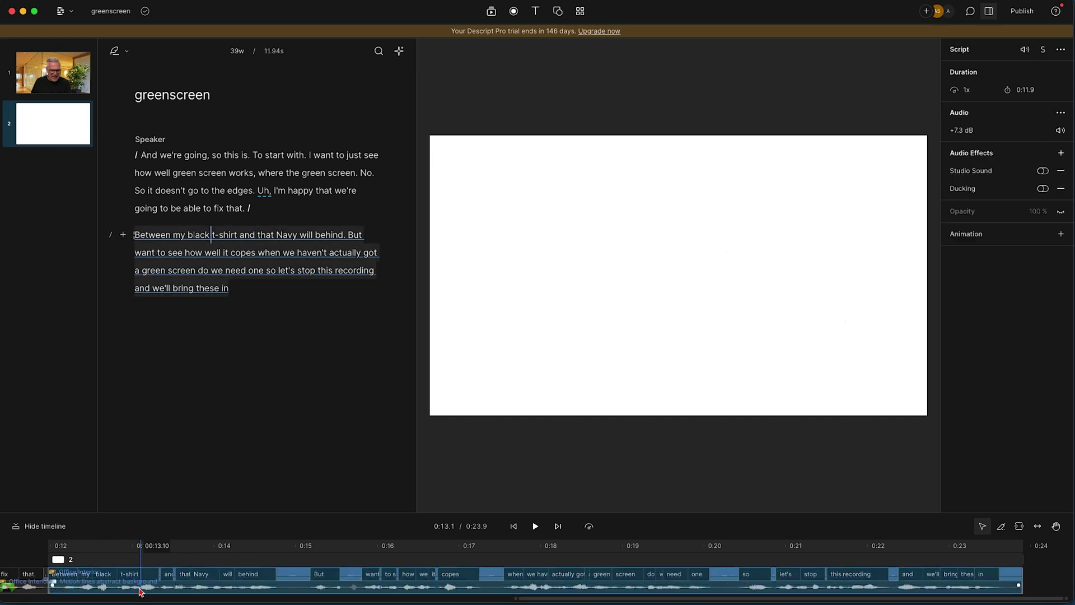
triple_click(187, 256)
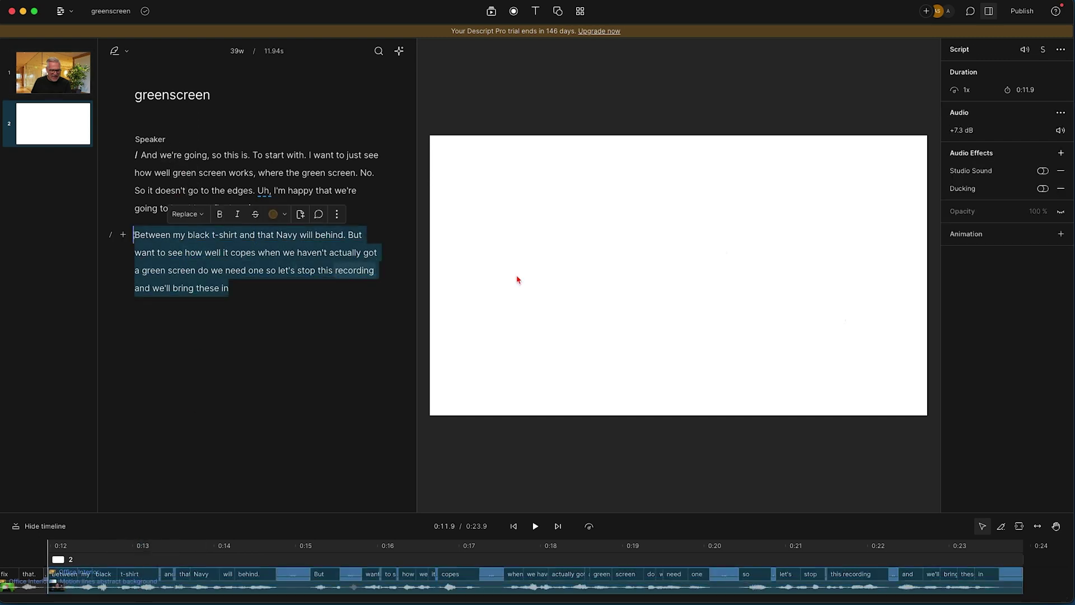
right_click(660, 280)
mouse_move(722, 338)
left_click(830, 356)
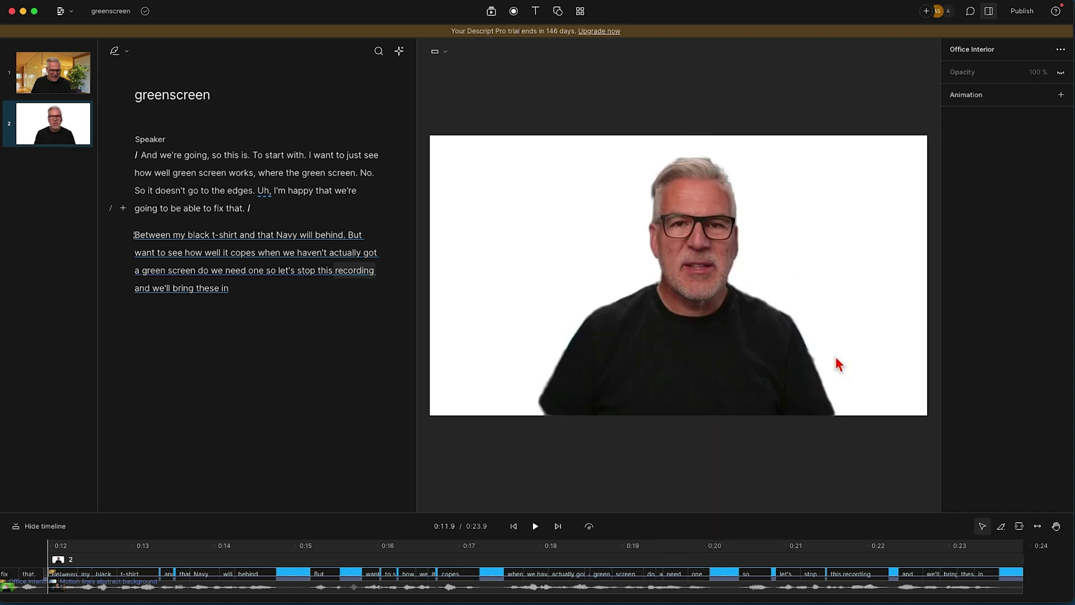
left_click(708, 353)
Toggle Green Screen off and back on, review scene 2 in playback, then jump to scene 1.
left_click(1042, 275)
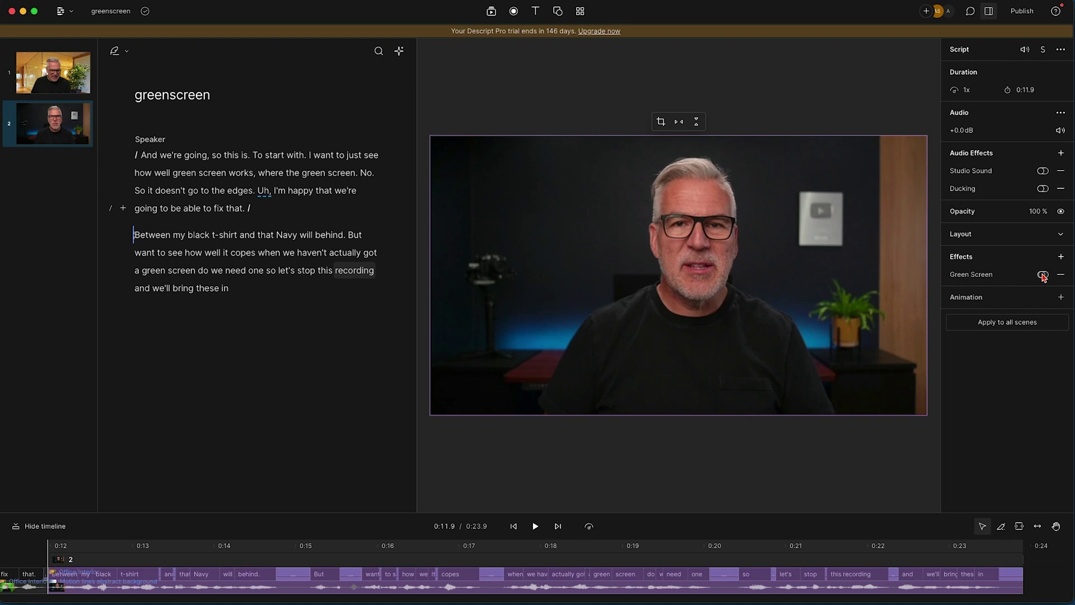
left_click(1042, 275)
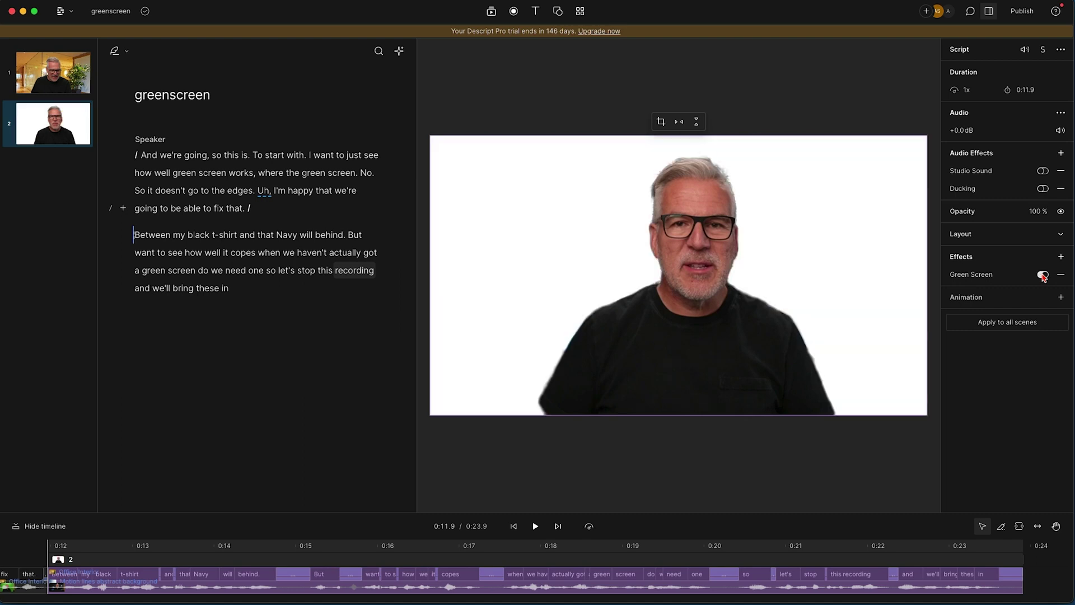
left_click(429, 453)
key("space")
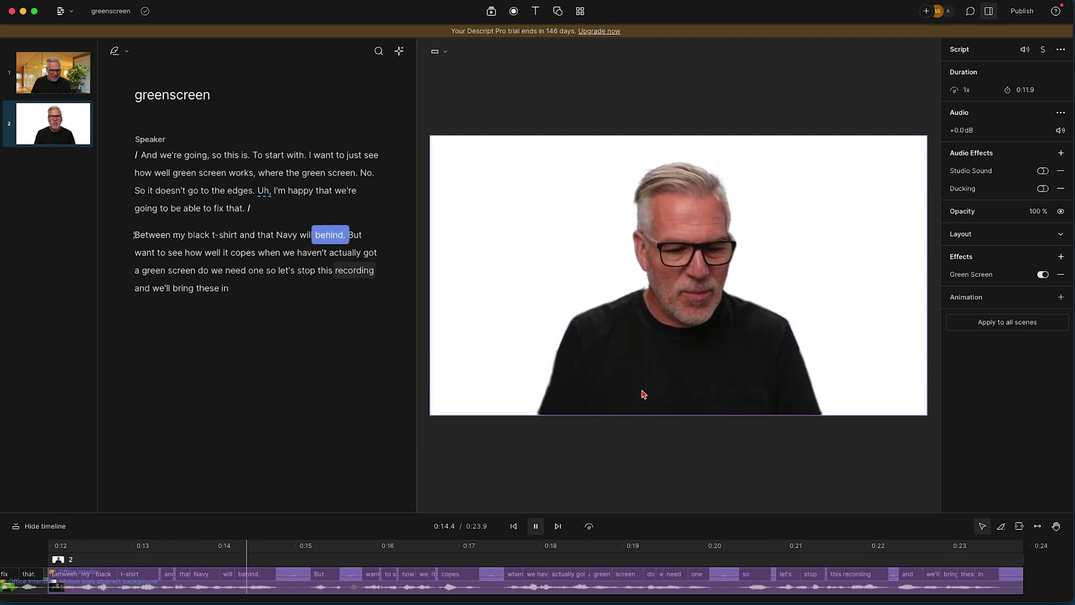
key("space")
left_click(228, 173)
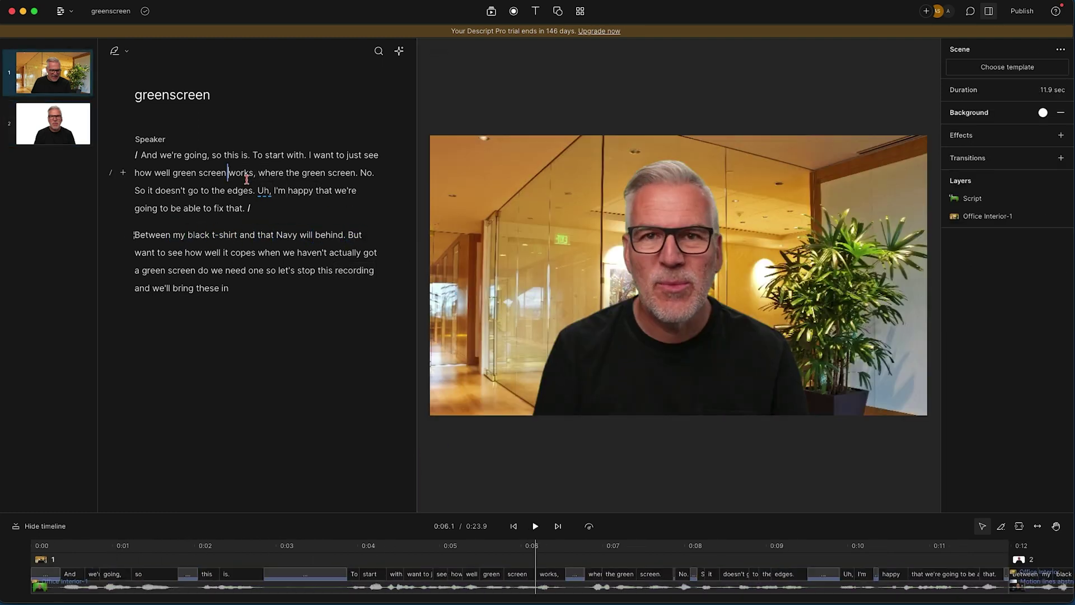
In scene 1, switch the preview layer's source to the Office Interior-1 photo and hide it.
key("space")
key("space")
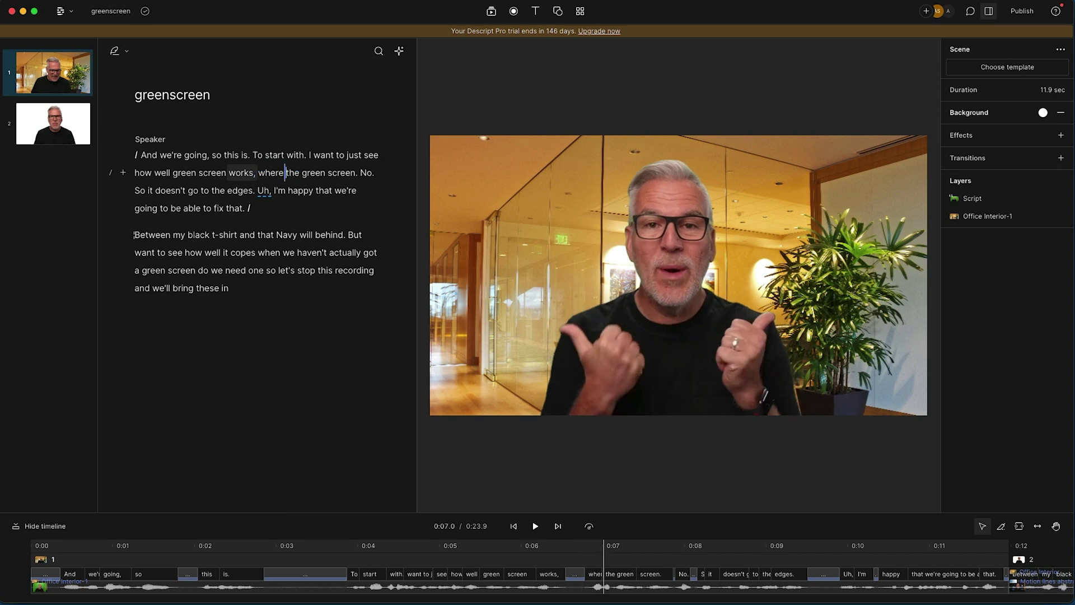
left_click(206, 172)
key("space")
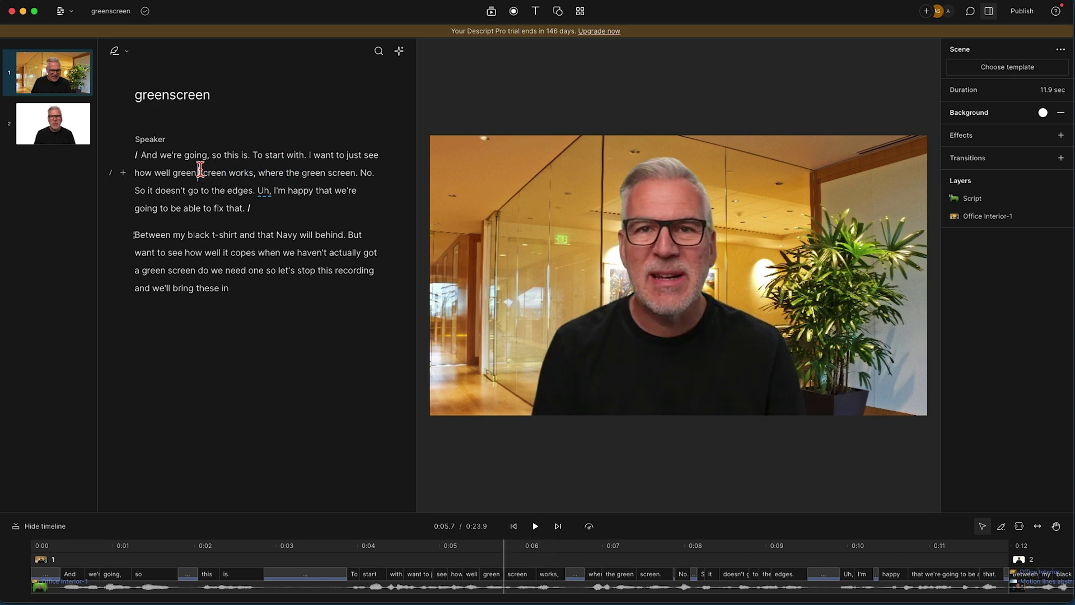
double_click(202, 172)
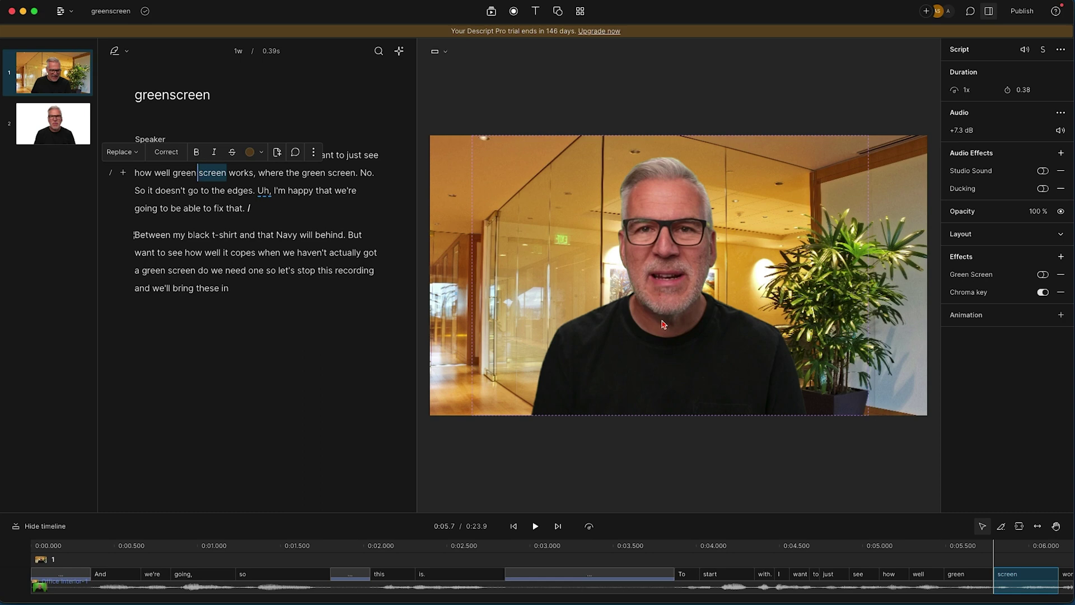
right_click(690, 326)
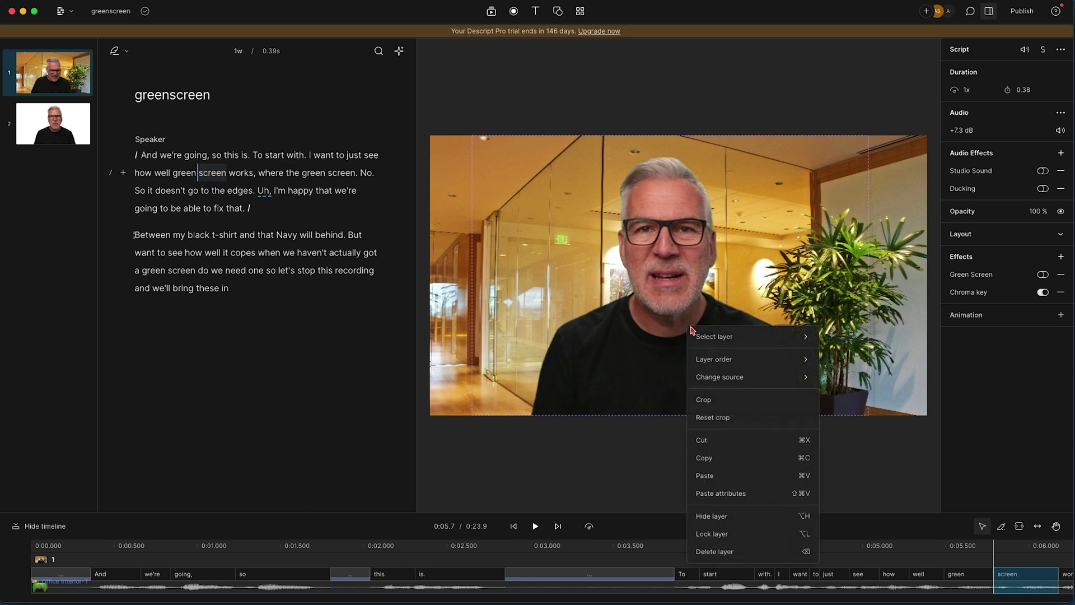
mouse_move(728, 340)
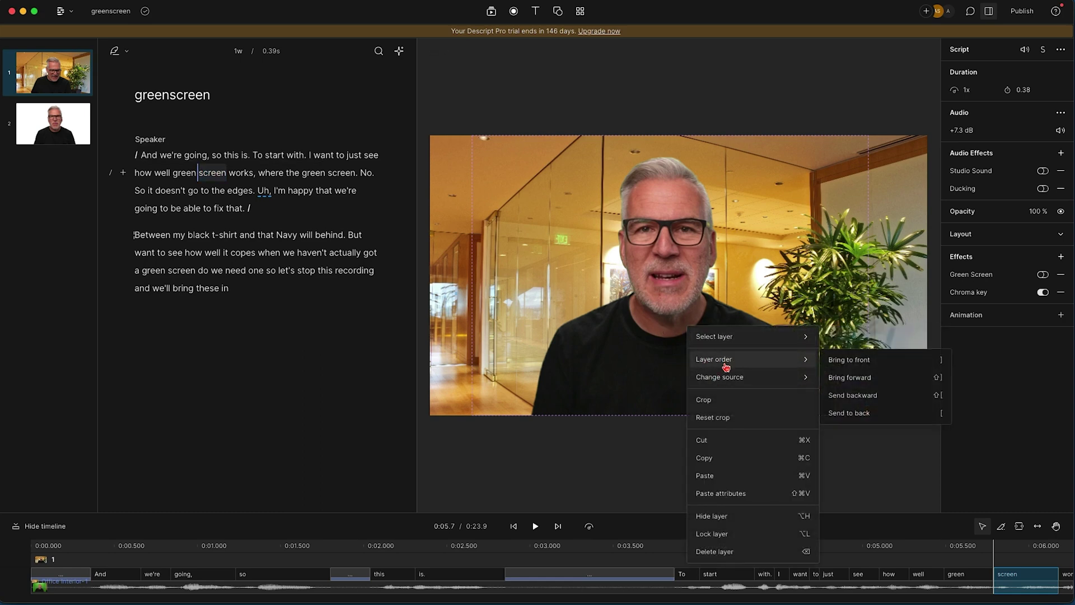
mouse_move(722, 380)
left_click(840, 419)
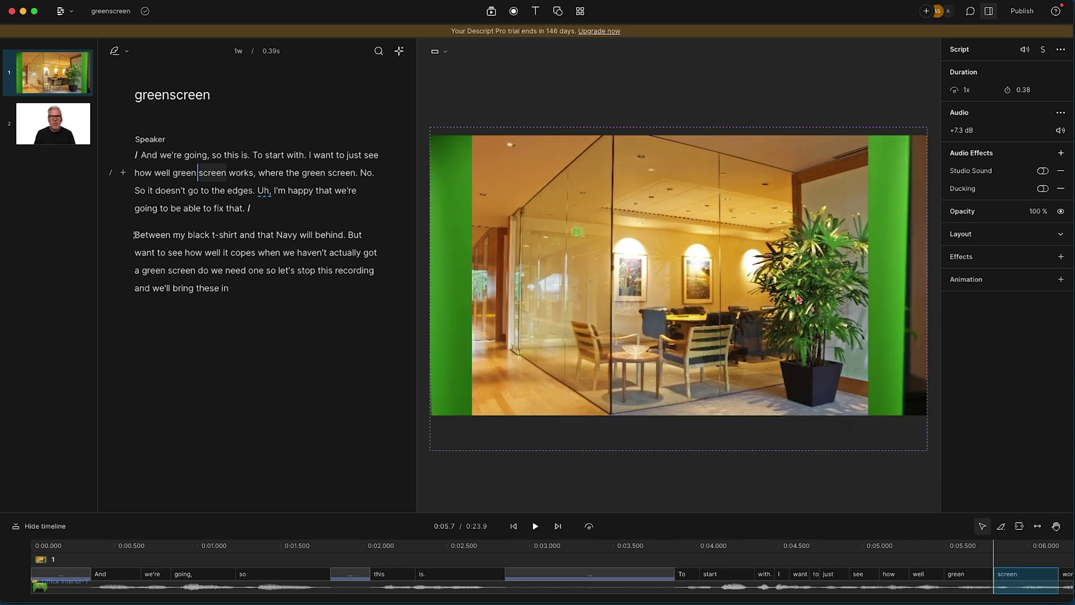
left_click(1061, 211)
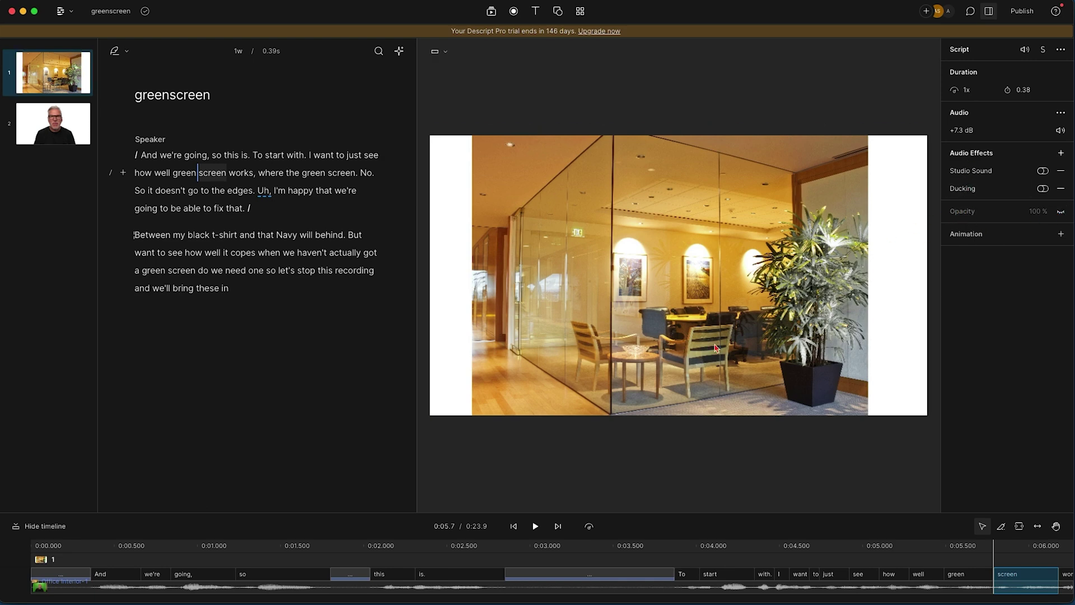
Switch the Office Interior-1 layer's source back to the Script video and select the presenter layer.
right_click(686, 253)
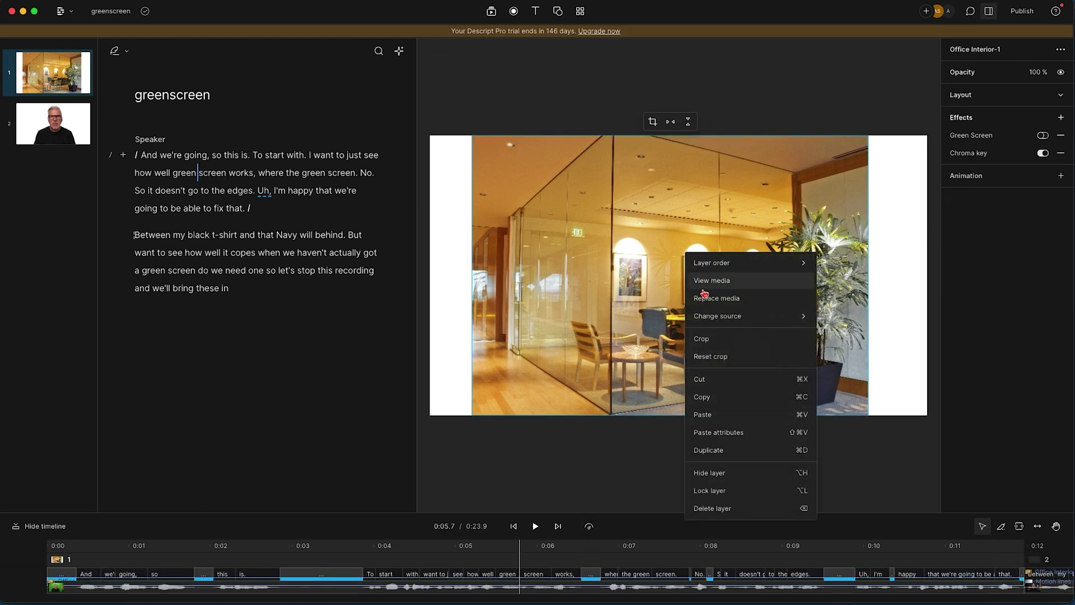
mouse_move(726, 318)
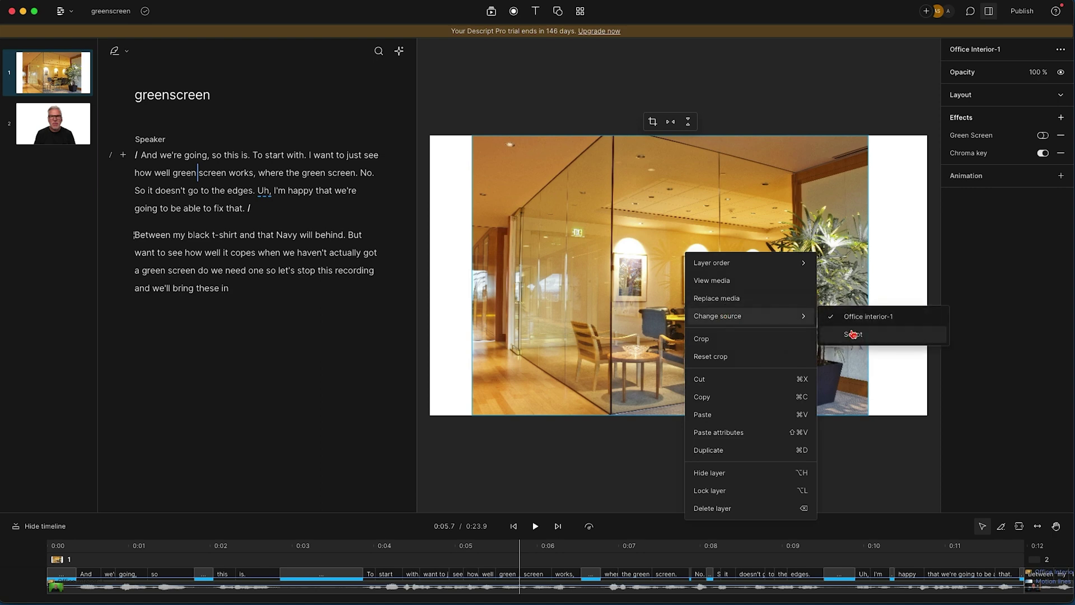
left_click(851, 335)
left_click(690, 334)
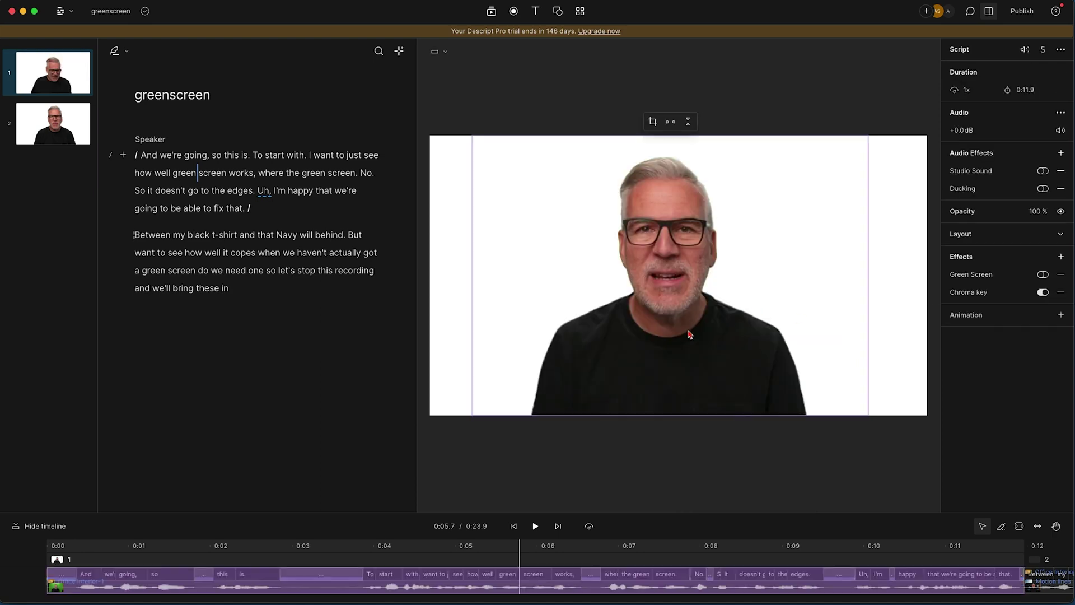
Crop the green off the presenter clip's left, right and top edges, then re-enable chroma key.
left_click(1042, 293)
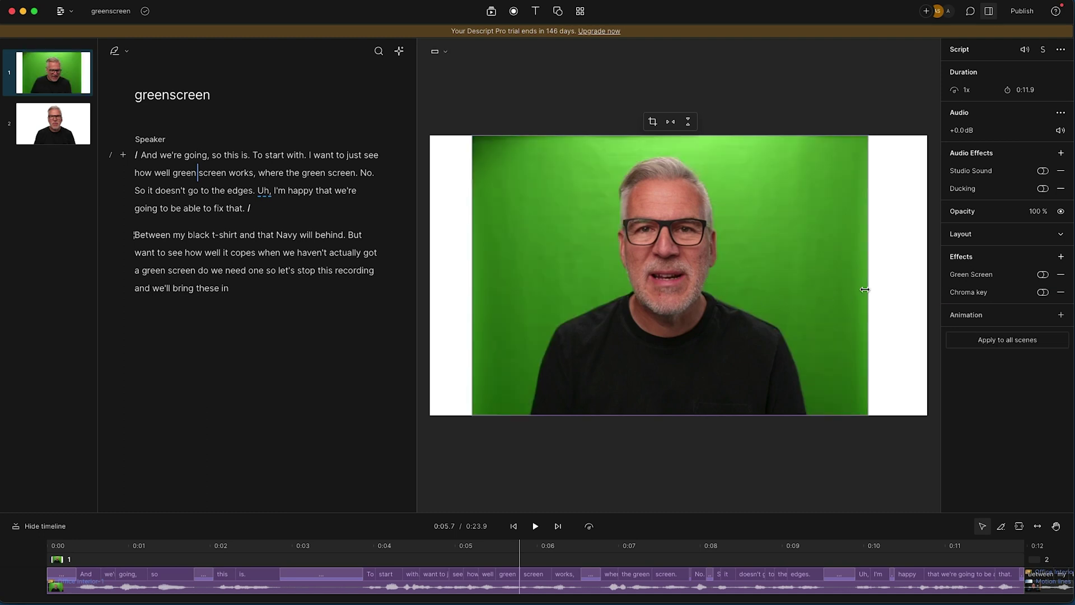
double_click(703, 316)
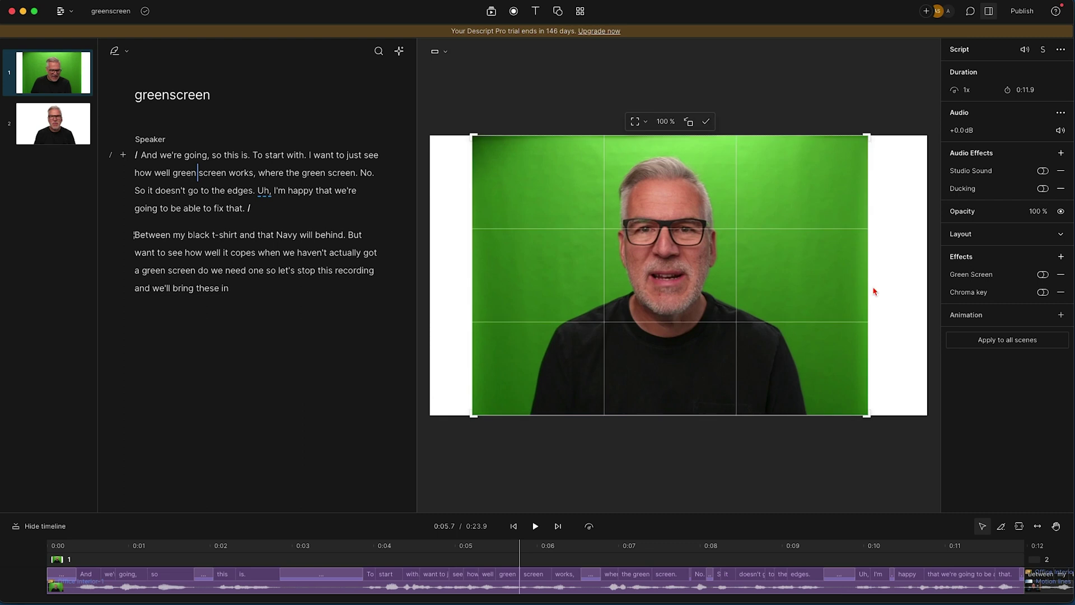
mouse_move(867, 287)
left_mouse_down()
mouse_move(930, 285)
mouse_move(865, 286)
left_mouse_up()
mouse_move(474, 272)
left_mouse_down()
mouse_move(423, 271)
mouse_move(473, 271)
left_mouse_up()
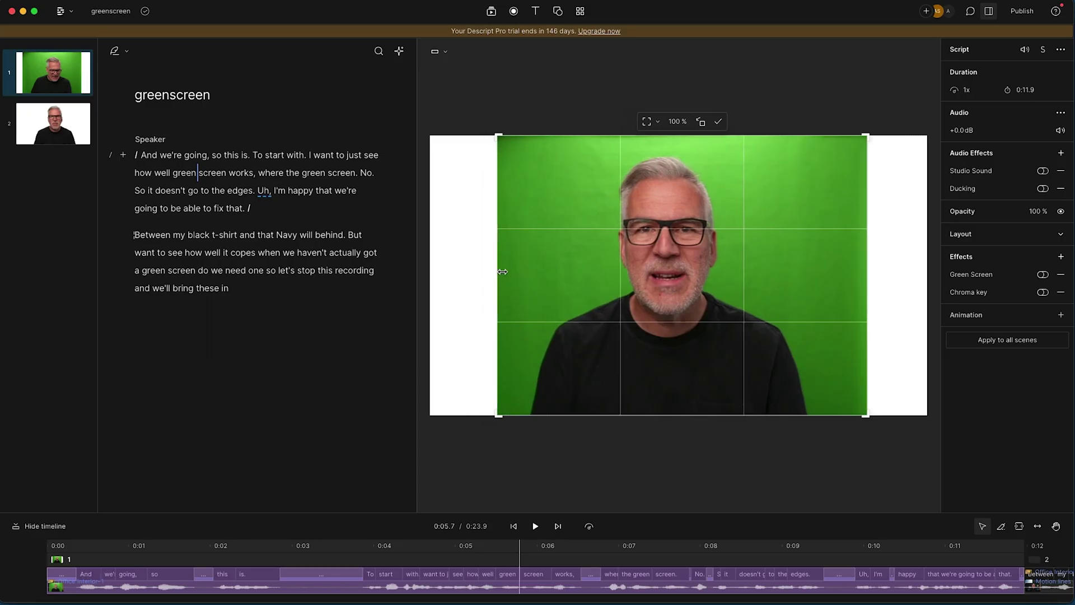
left_click_drag(493, 271, 468, 271)
left_click_drag(578, 136, 579, 147)
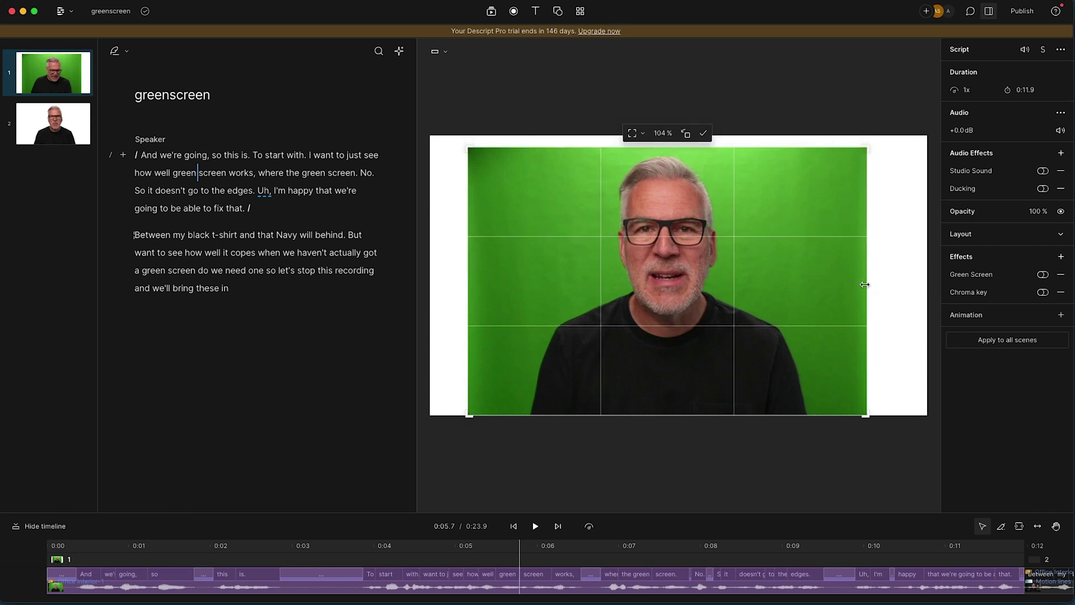
mouse_move(469, 289)
left_mouse_down()
mouse_move(446, 288)
mouse_move(470, 287)
left_mouse_up()
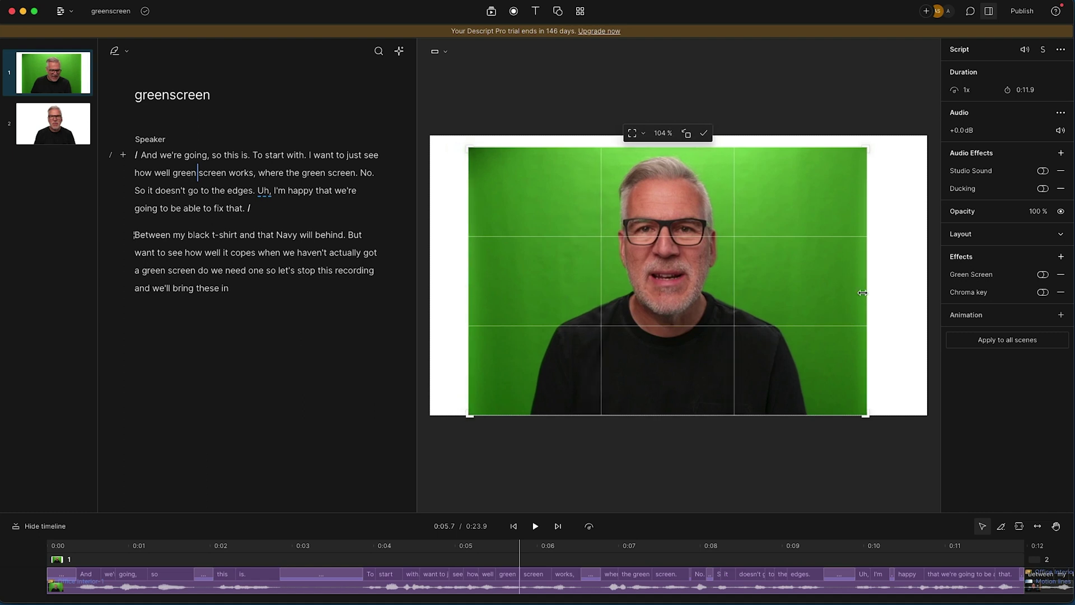
mouse_move(863, 291)
left_mouse_down()
mouse_move(885, 292)
mouse_move(865, 292)
left_mouse_up()
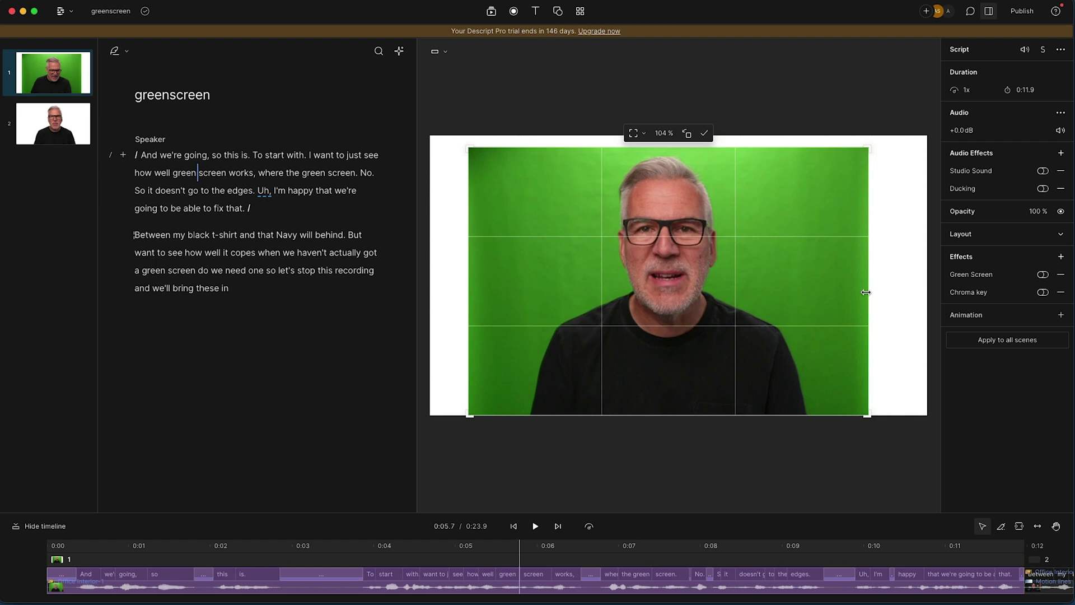
left_click(1043, 292)
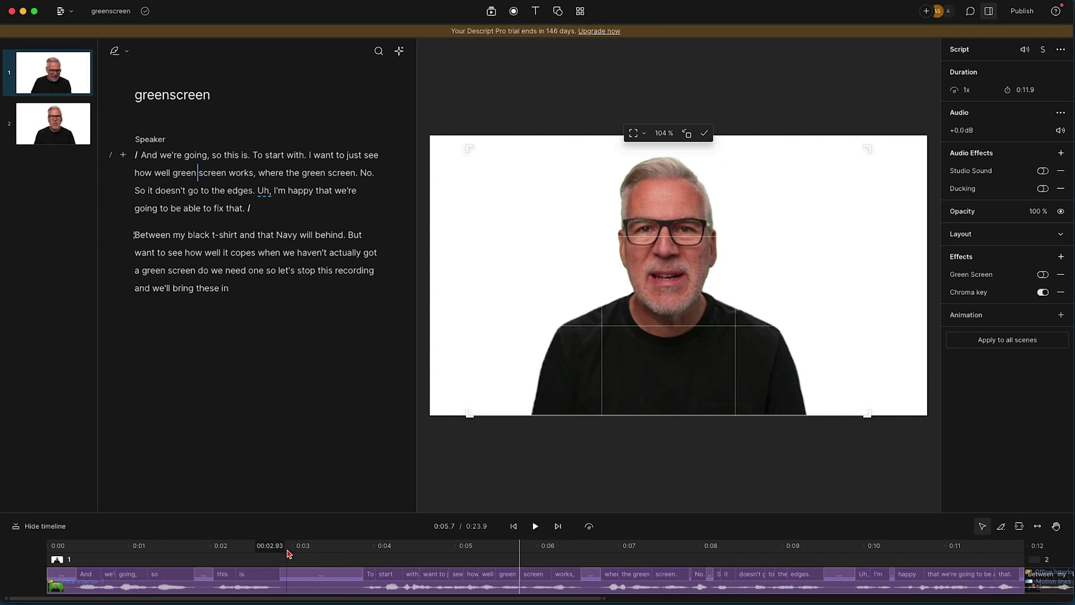
Swap the presenter's Chroma key effect for the Green Screen effect.
left_click(280, 546)
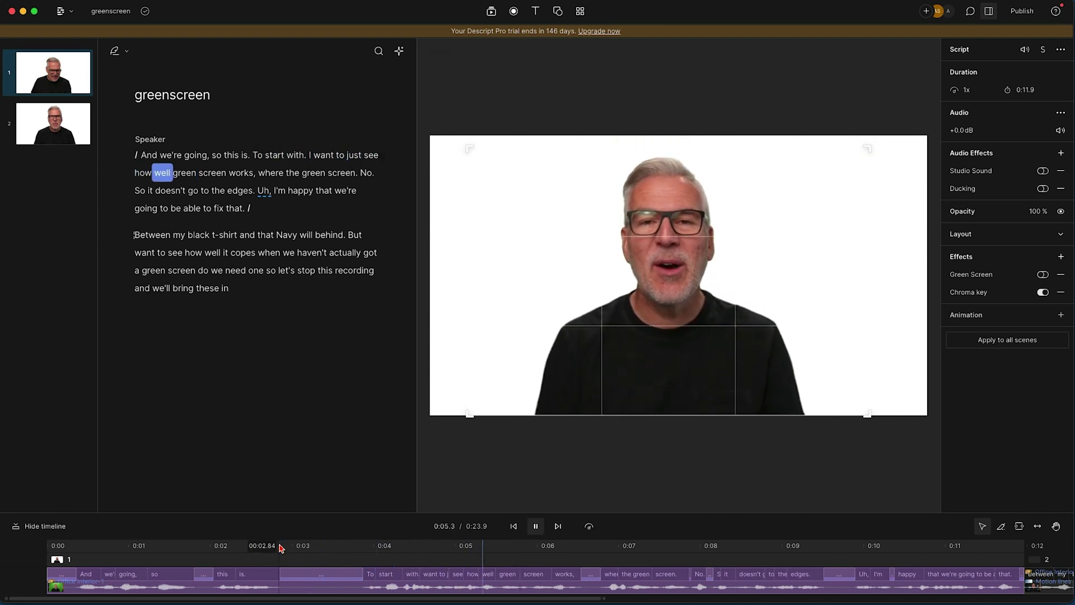
key("space")
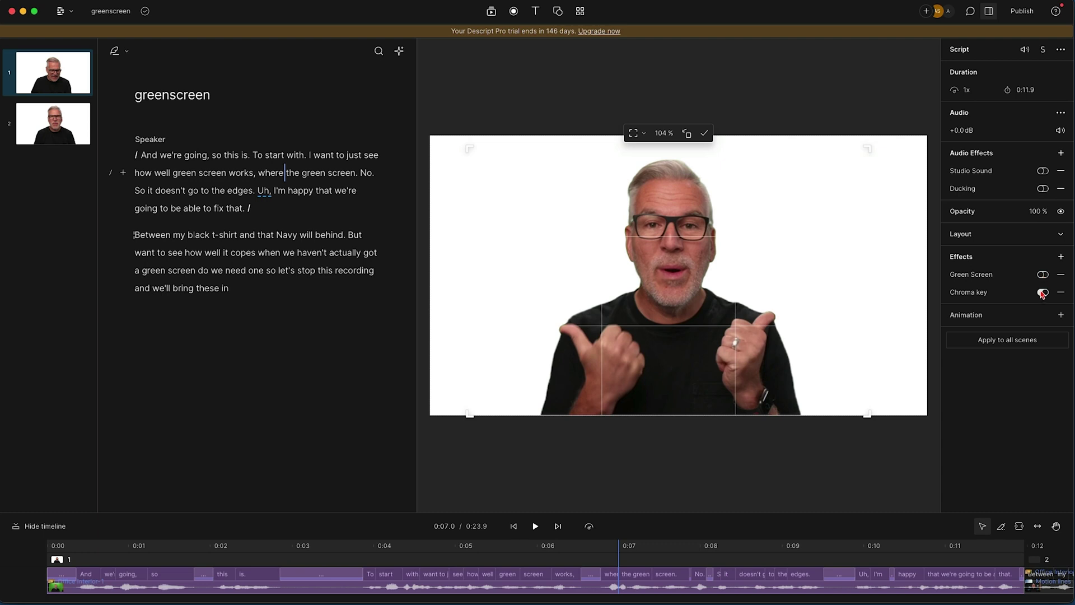
left_click(1042, 291)
left_click(1042, 274)
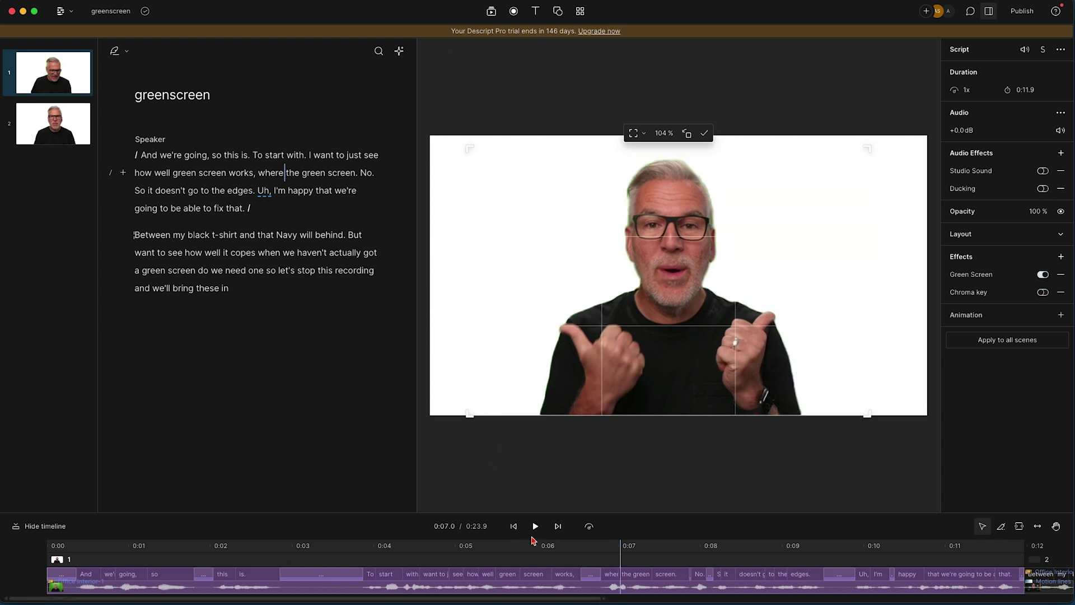
Show the Office Interior background layer behind the keyed presenter and preview it.
left_click(536, 529)
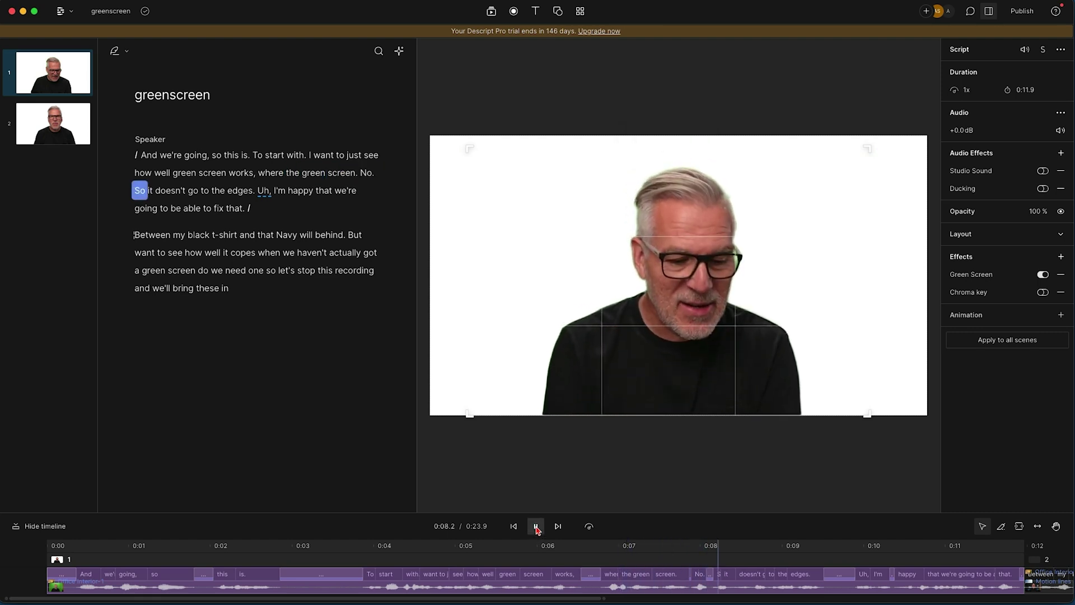
key("space")
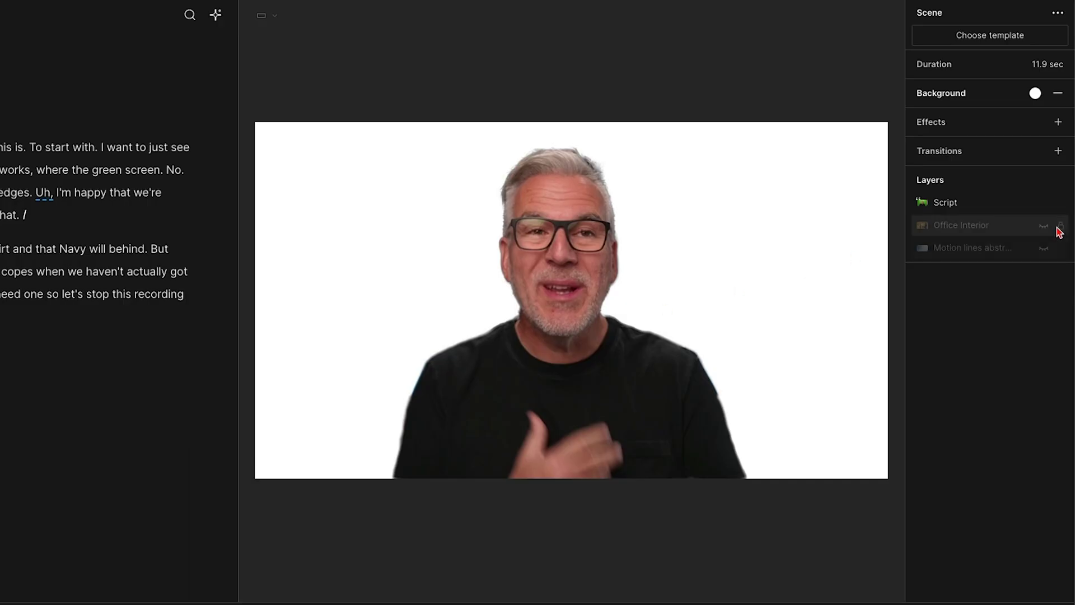
left_click(1044, 227)
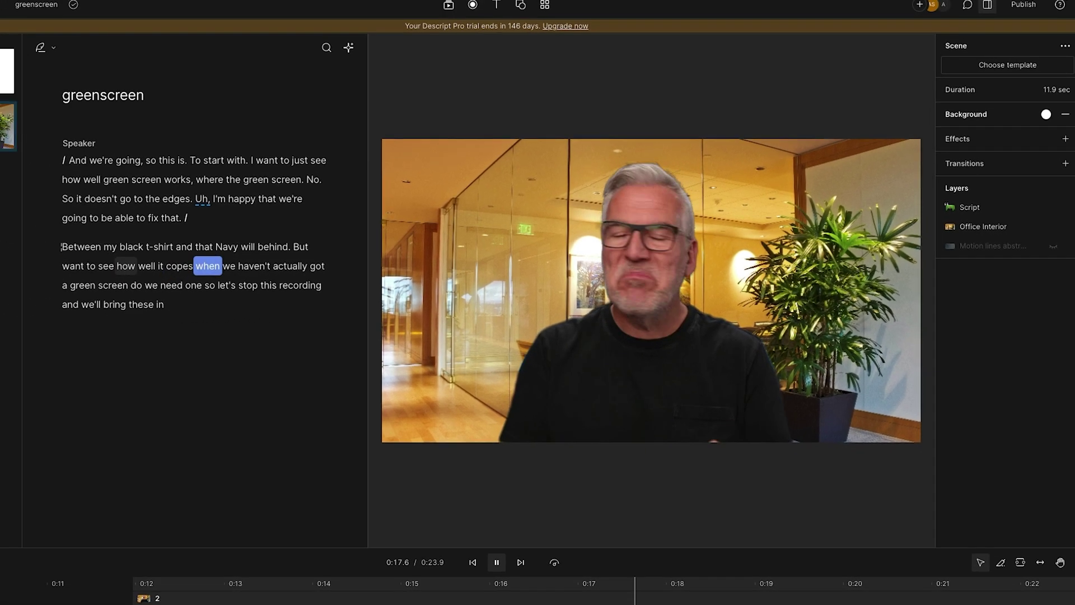
key("space")
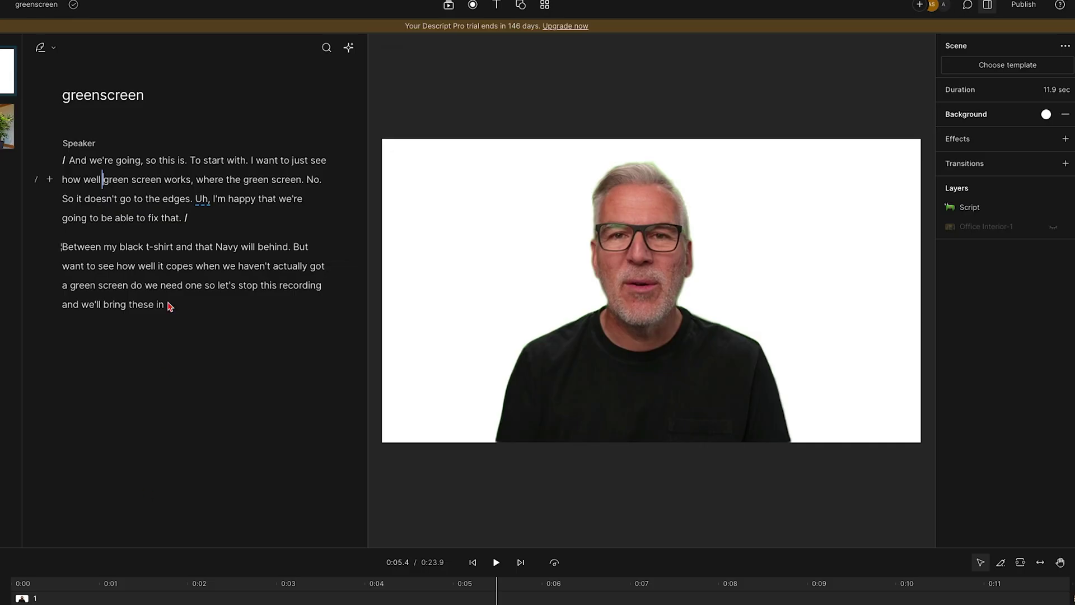
Turn off Green Screen and enable a new Chroma key effect (39% similarity, 8% smoothness, 10% spill).
double_click(162, 194)
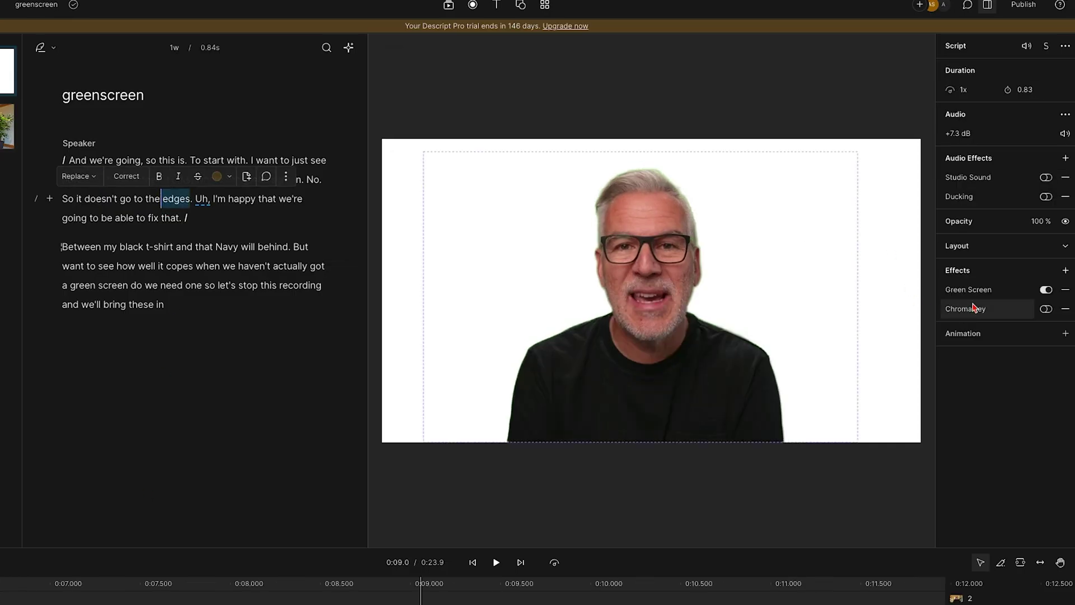
left_click(1044, 290)
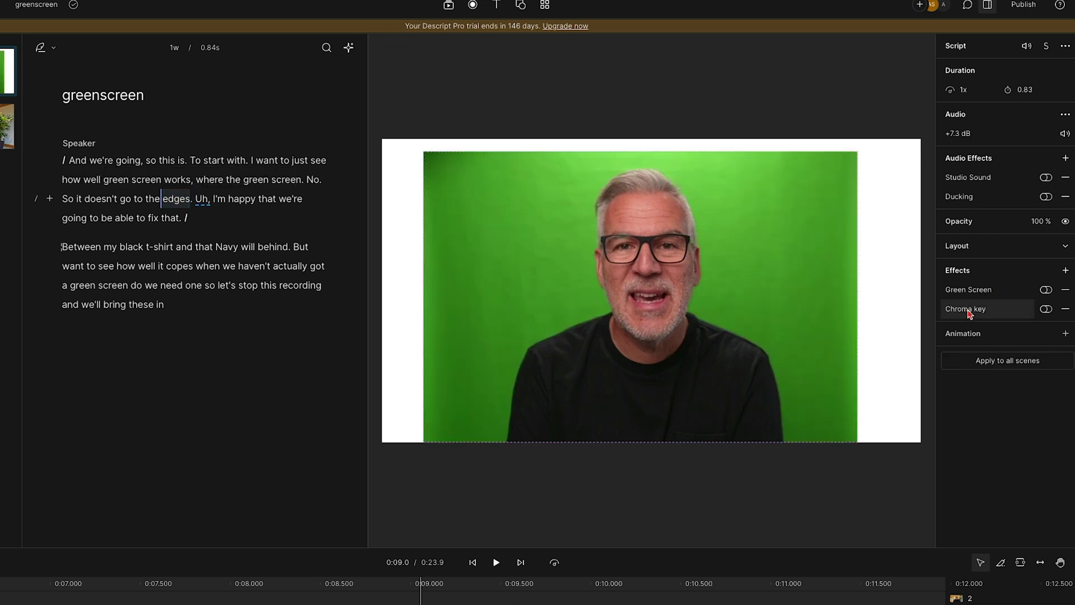
left_click(1067, 271)
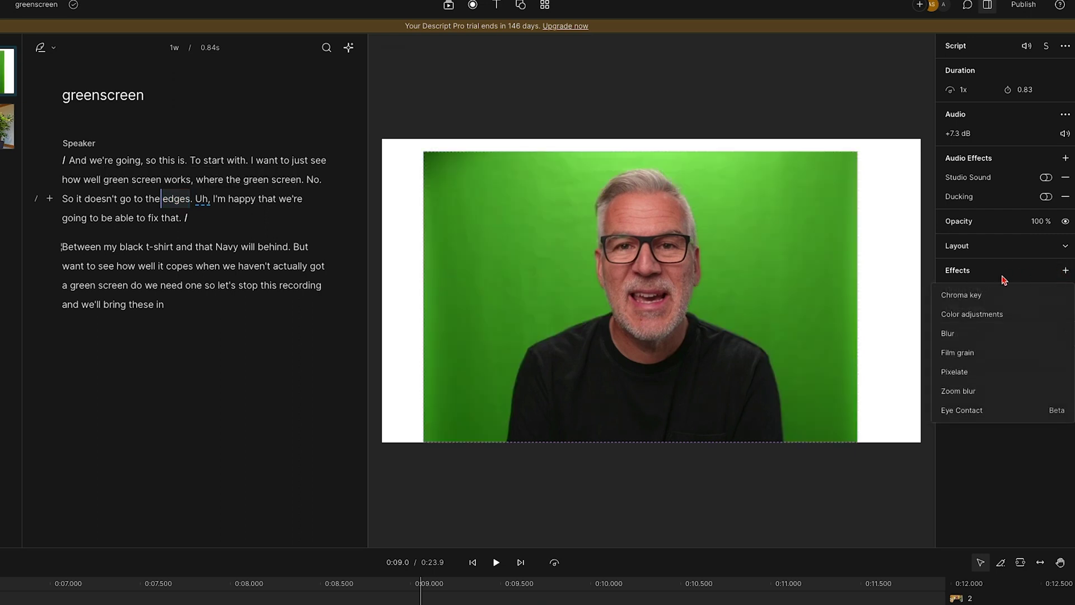
left_click(967, 302)
left_click(973, 309)
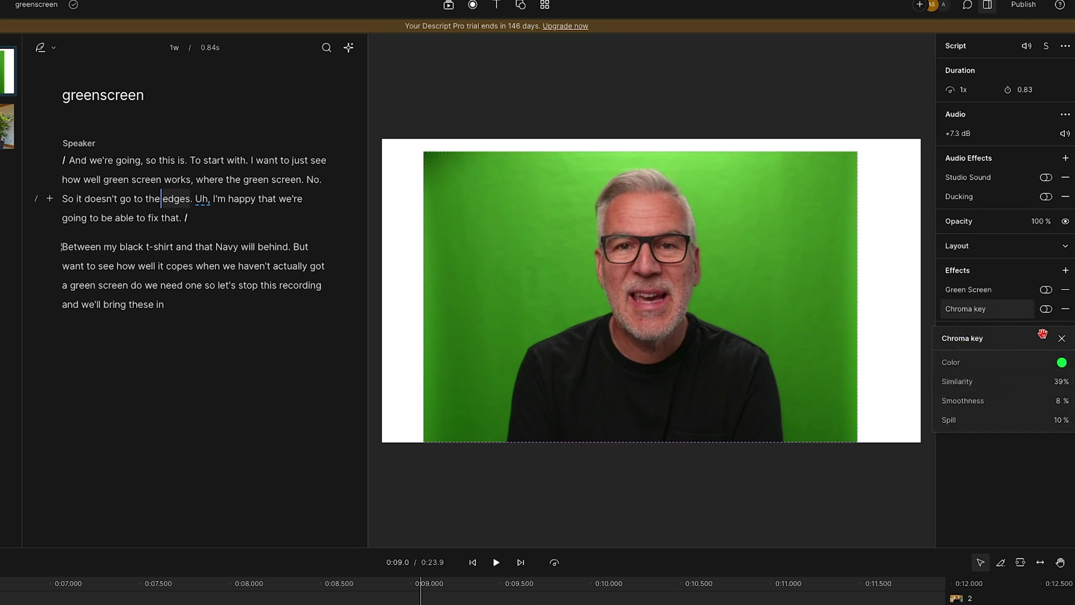
left_click(1062, 338)
left_click(1045, 309)
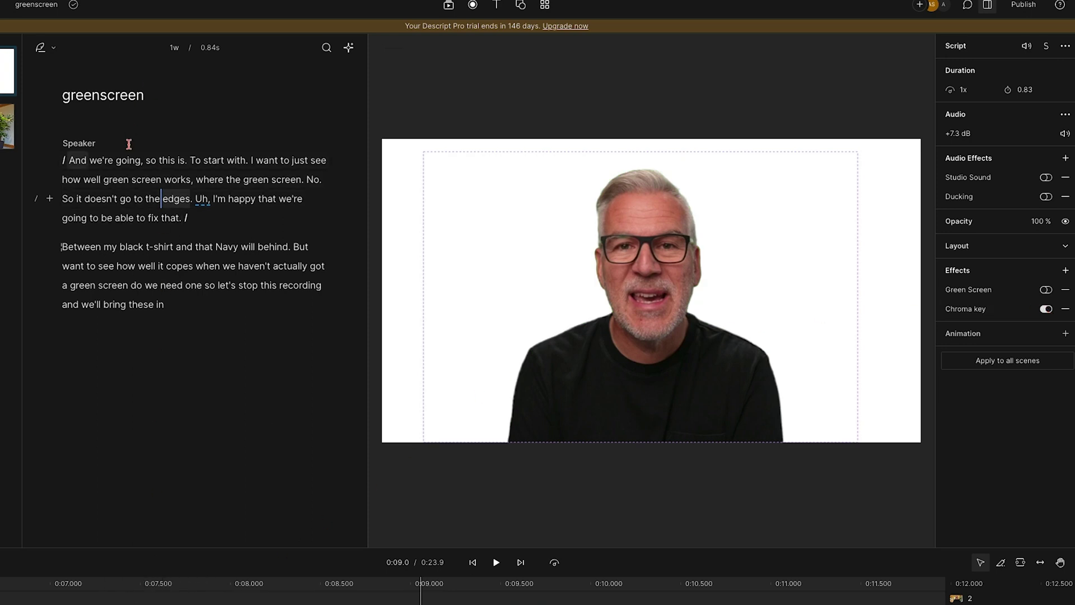
key("space")
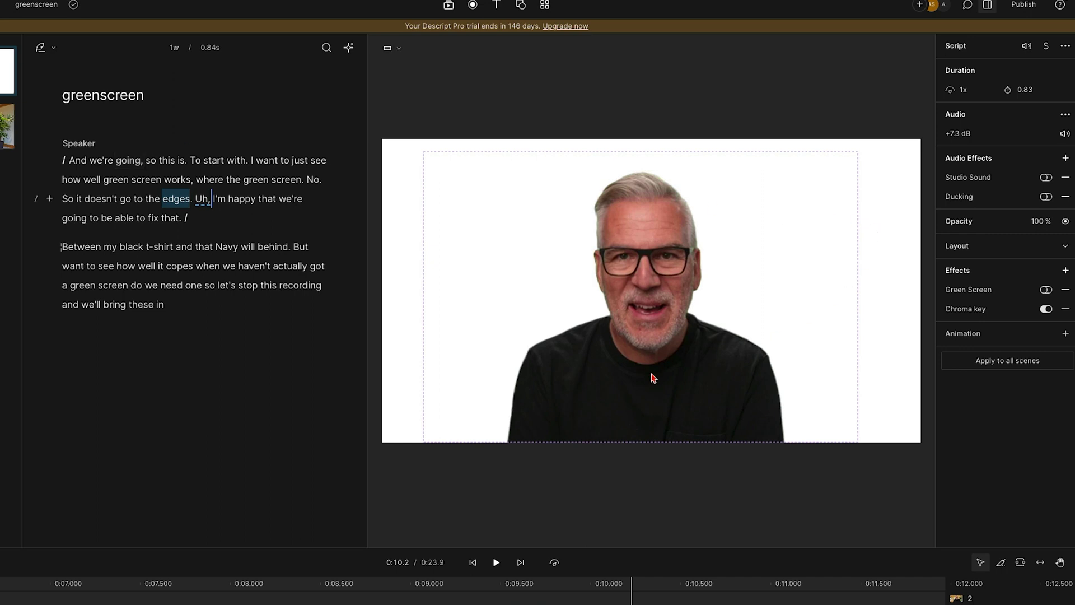
right_click(652, 378)
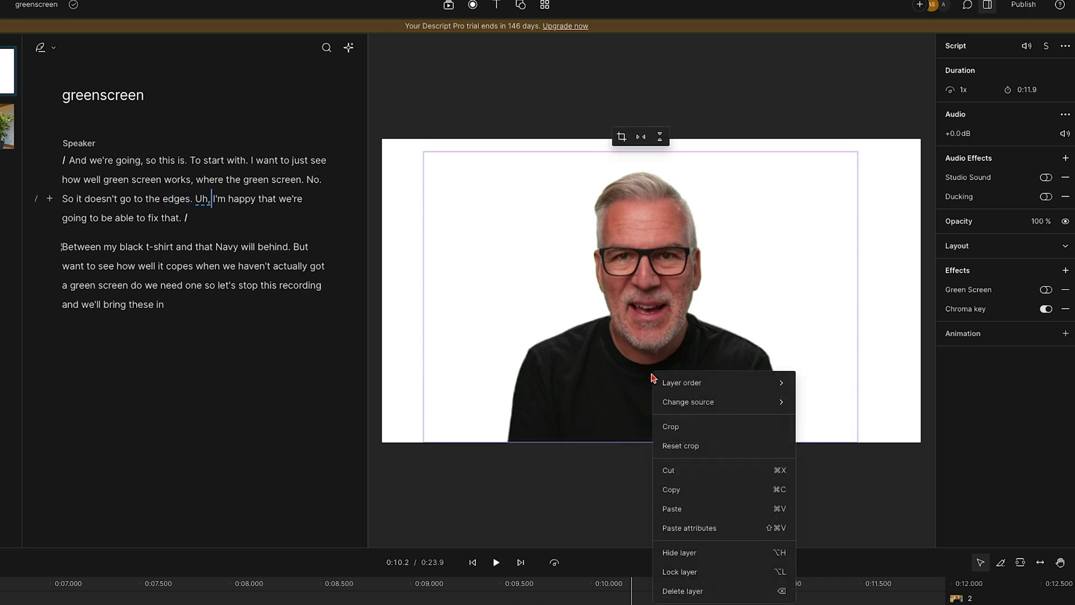
mouse_move(687, 405)
left_click(854, 445)
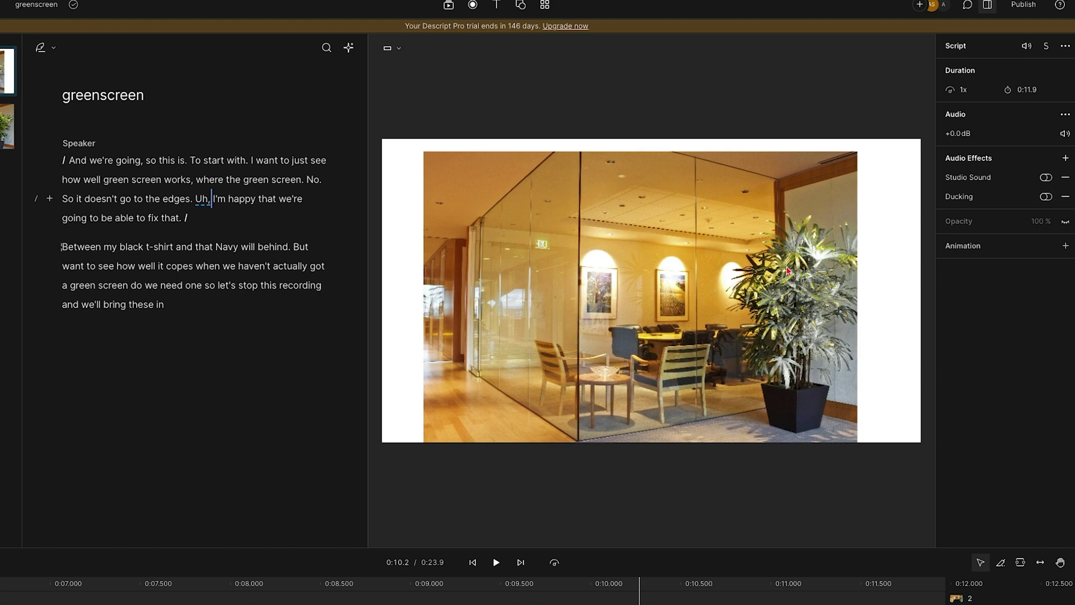
left_click(787, 271)
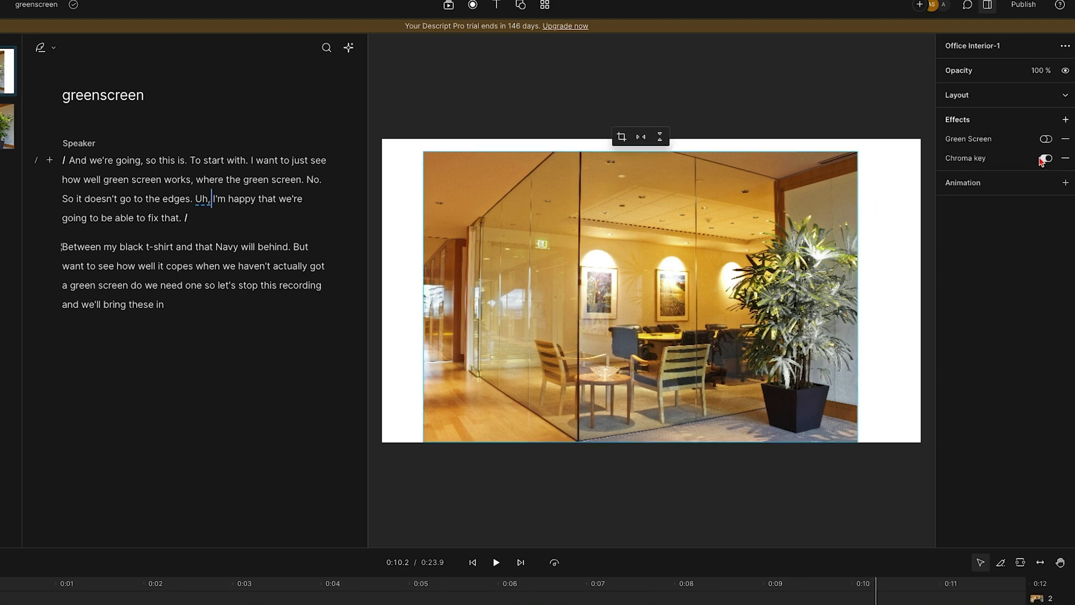
left_click(1046, 159)
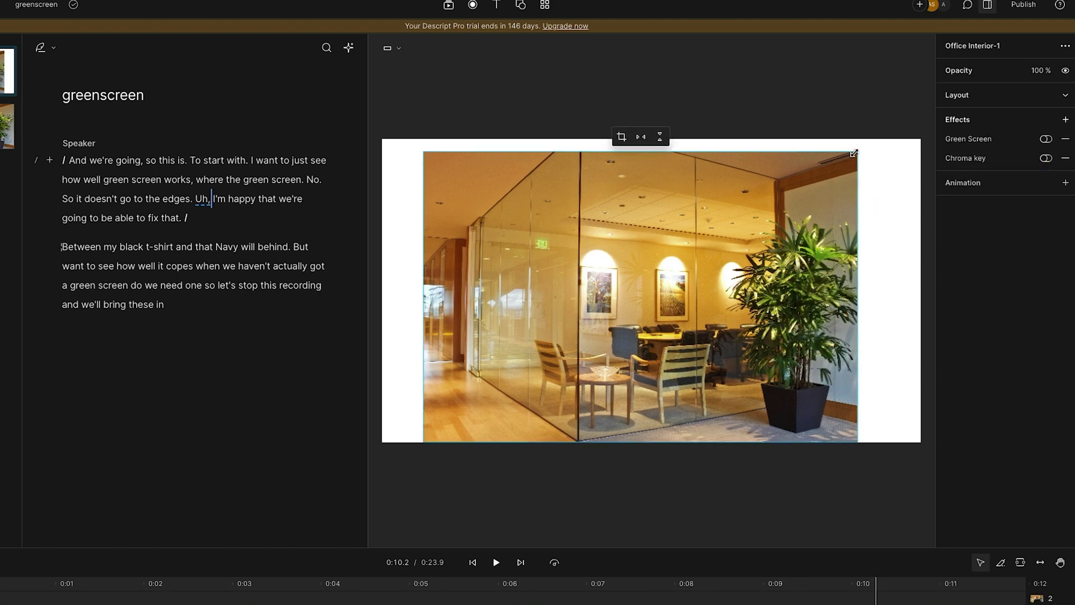
left_click_drag(853, 153, 940, 95)
left_click_drag(764, 281, 709, 291)
left_click_drag(880, 111, 915, 88)
right_click(642, 306)
mouse_move(704, 370)
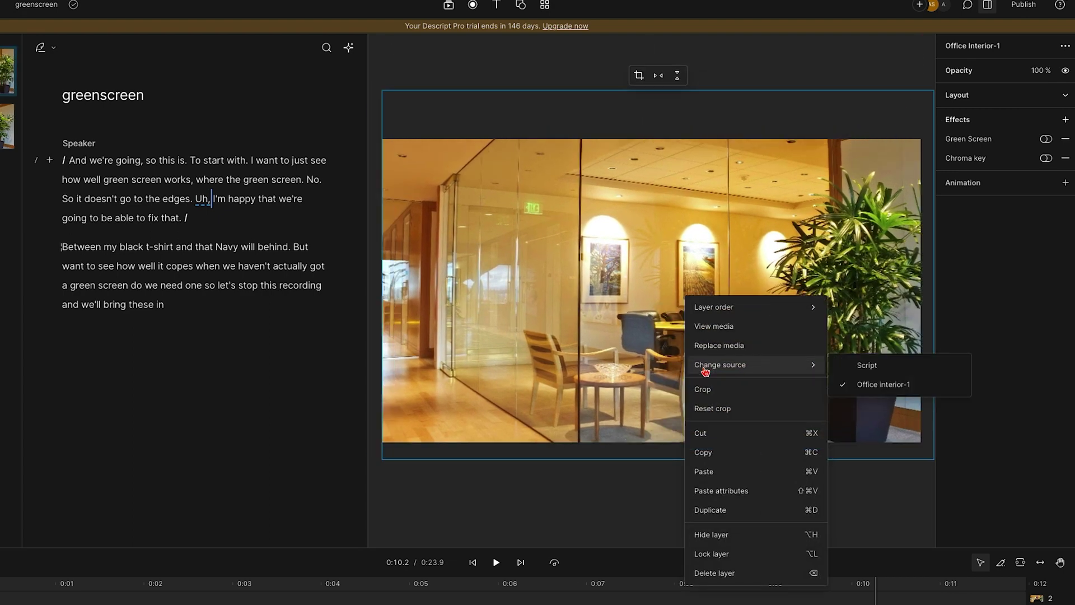
left_click(861, 368)
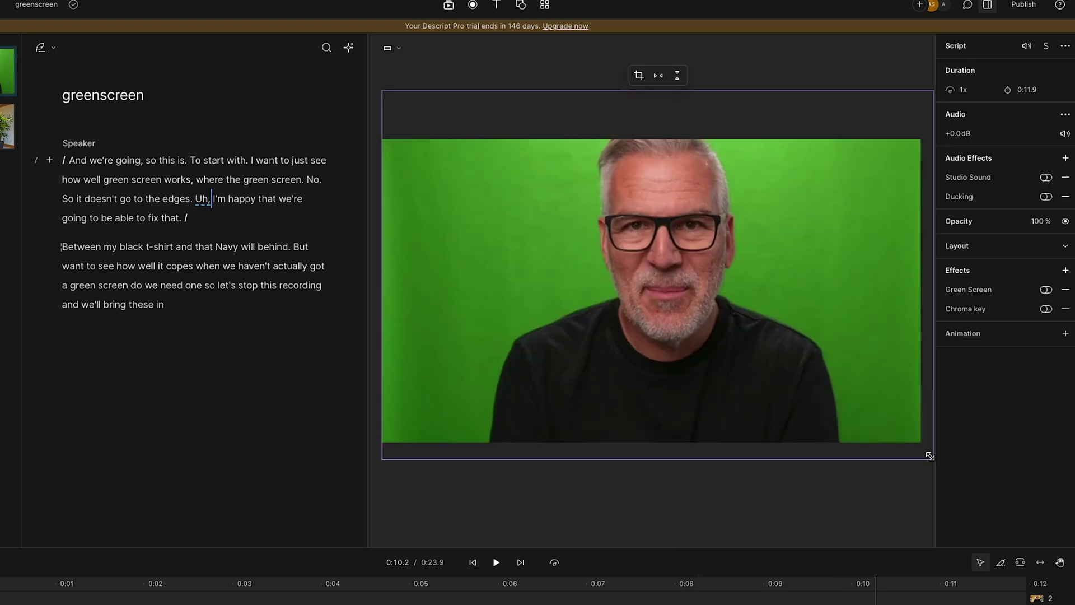
key("ctrl+z")
key("ctrl+z")
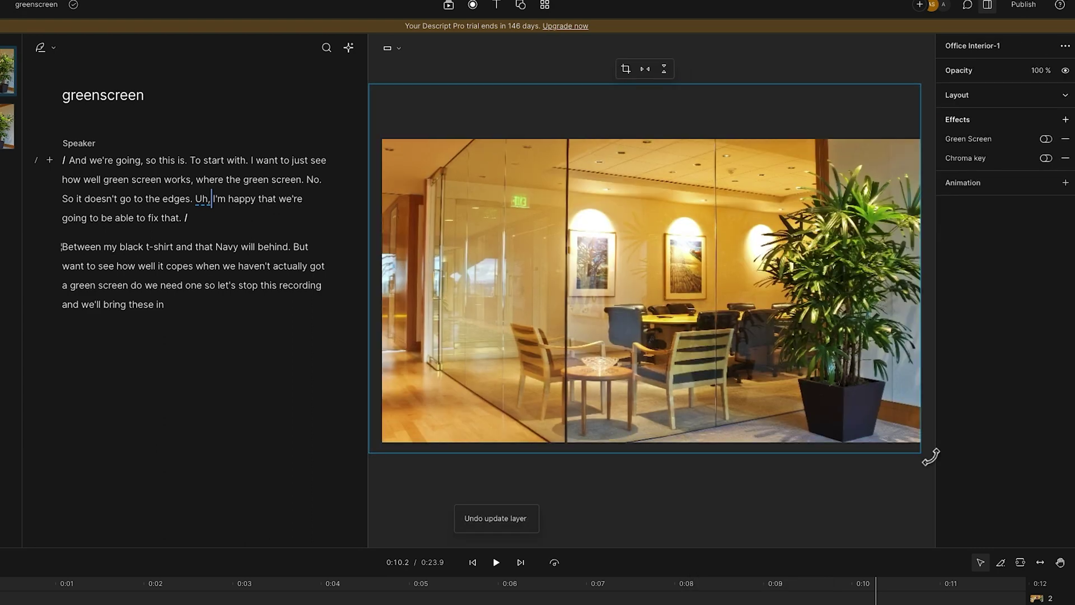
key("ctrl+z")
key("ctrl+z")
key("ctrl+z")
key("ctrl+z")
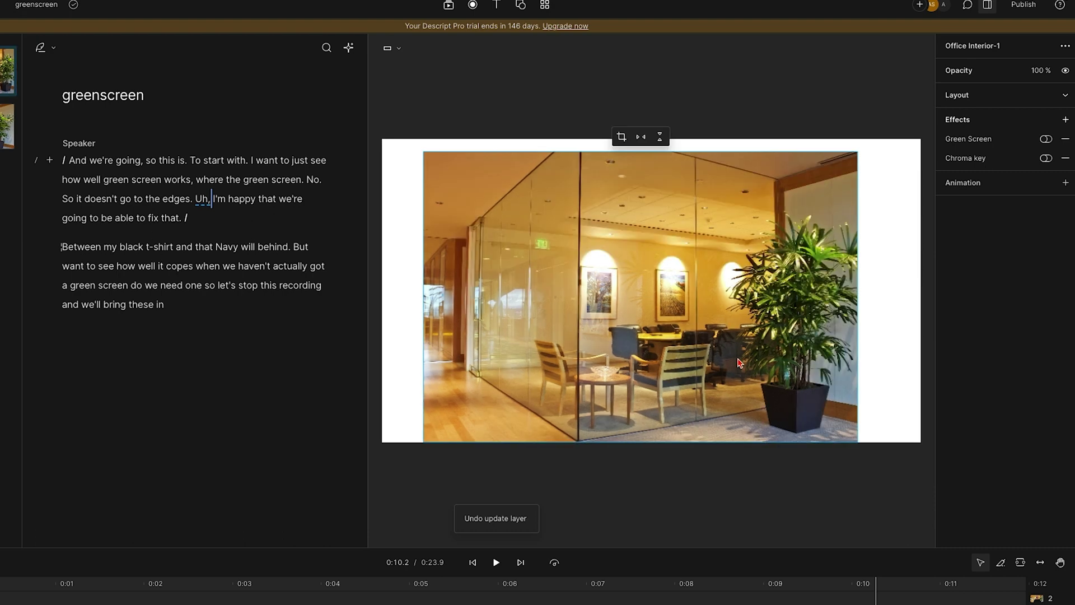
key("ctrl+z")
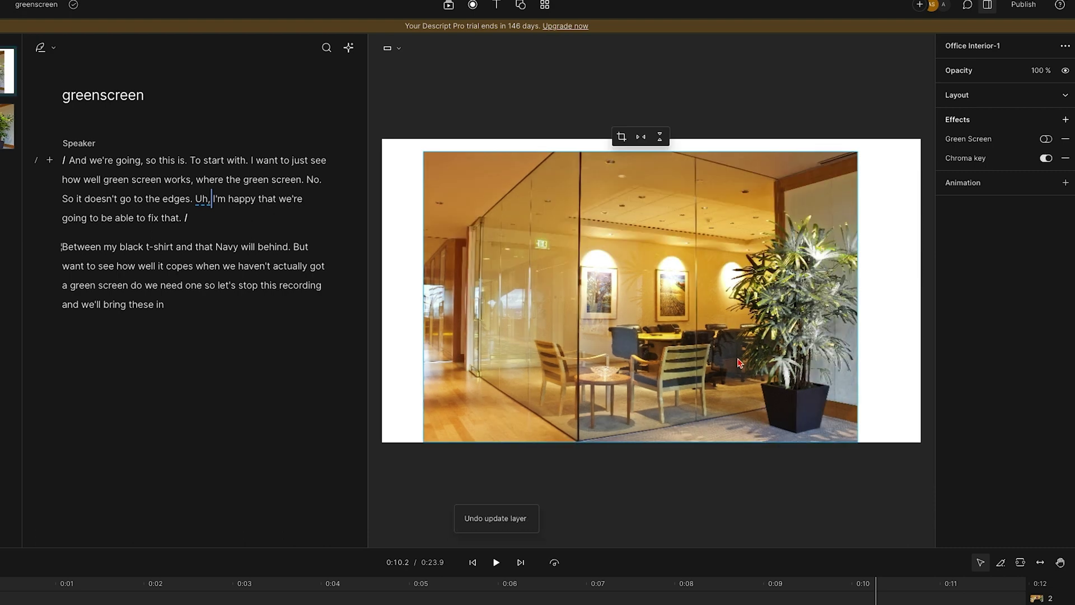
key("ctrl+z")
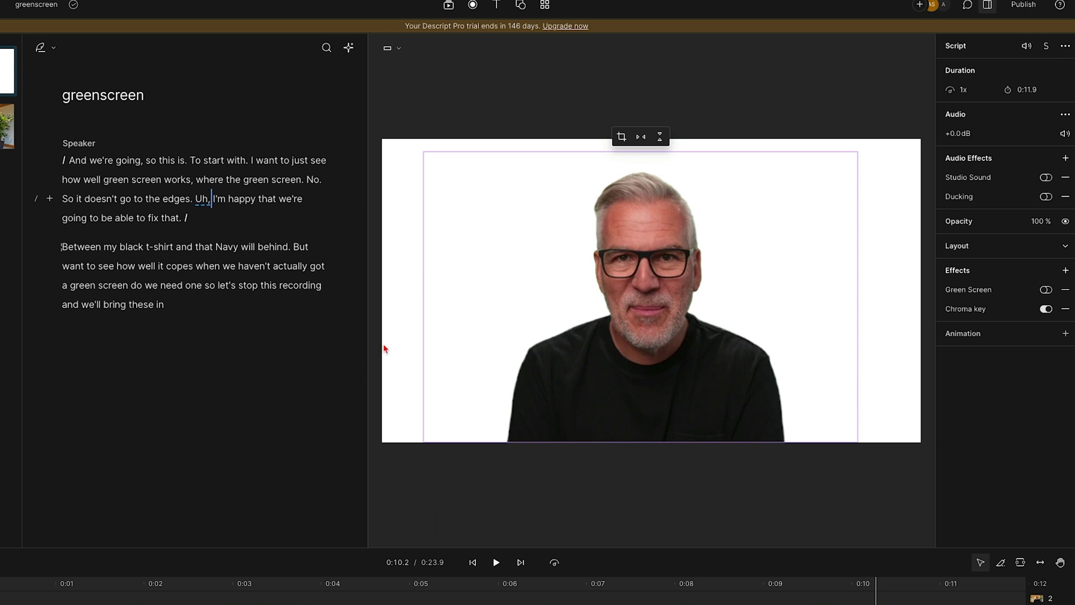
Unhide the Office Interior-1 layer, toggling it off and on to compare.
left_click(412, 468)
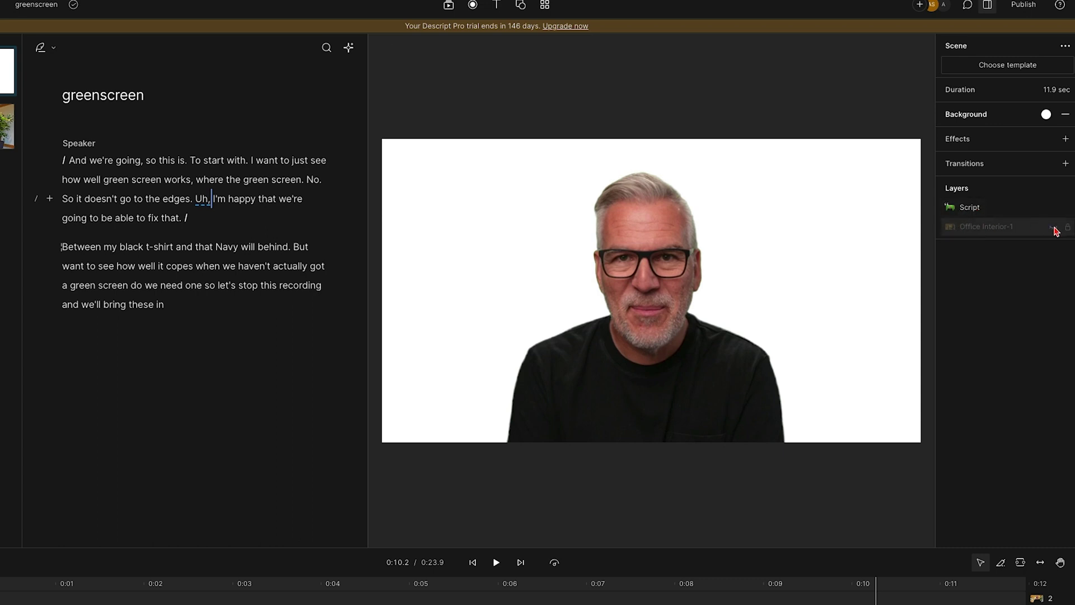
left_click(1054, 229)
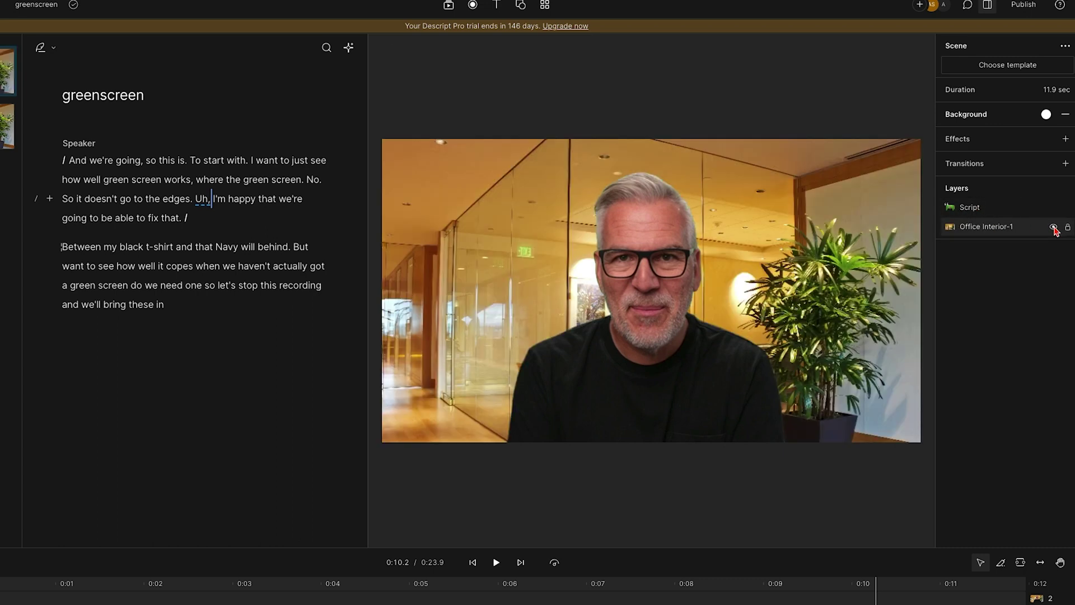
left_click(1054, 228)
left_click(1054, 229)
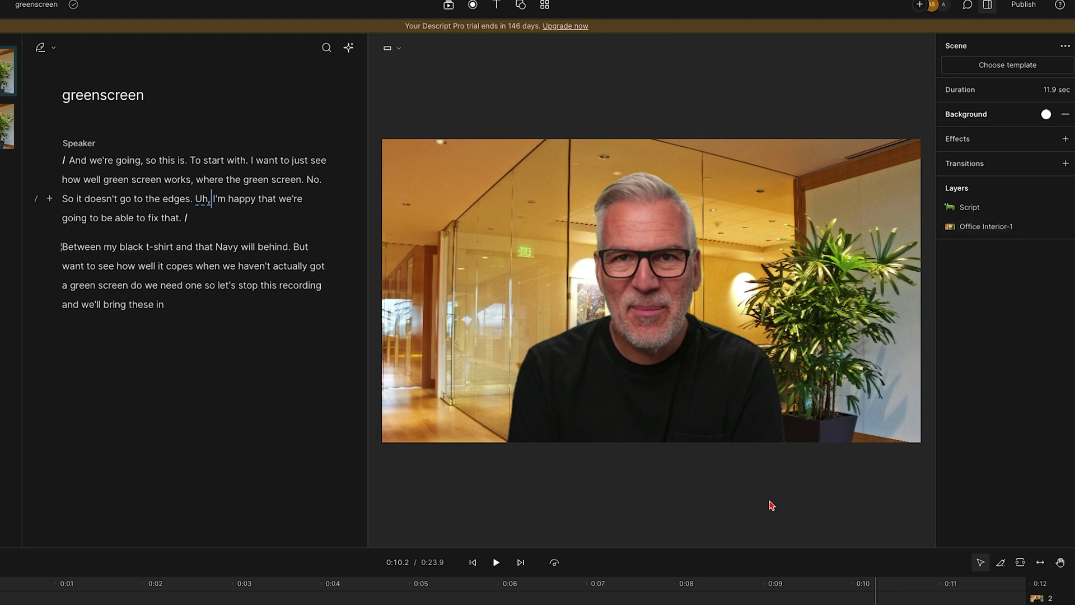
Check the presenter video and office background layers, then return to scene settings.
left_click(815, 224)
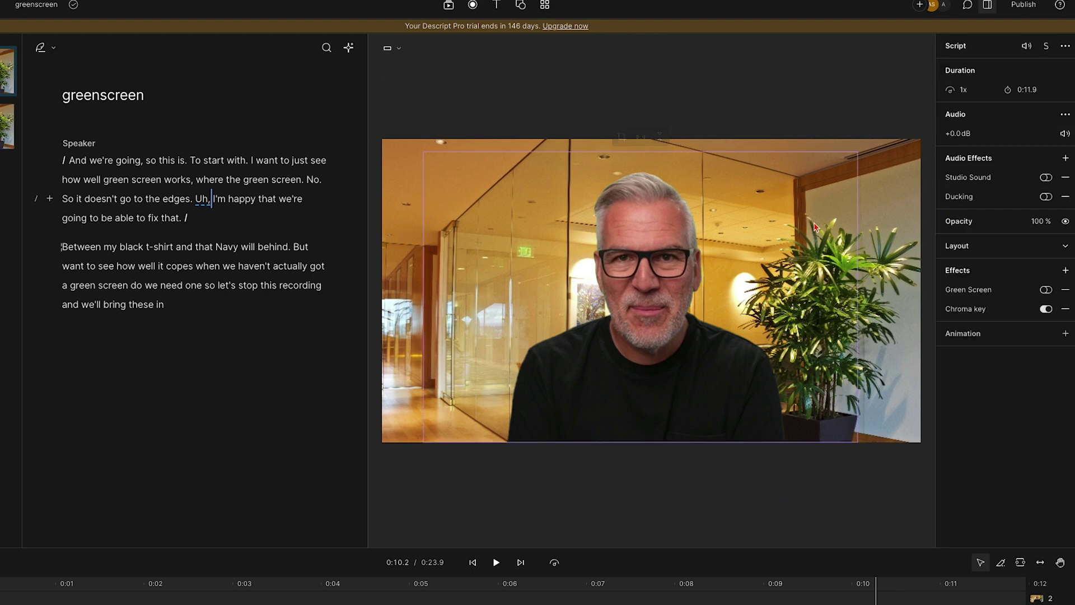
left_click(827, 473)
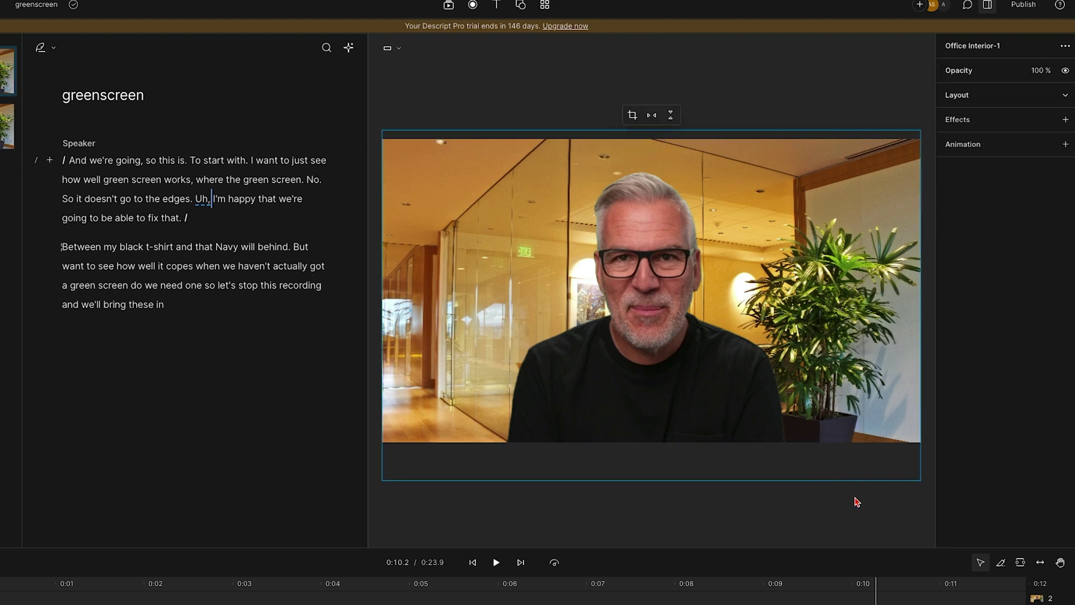
left_click(856, 502)
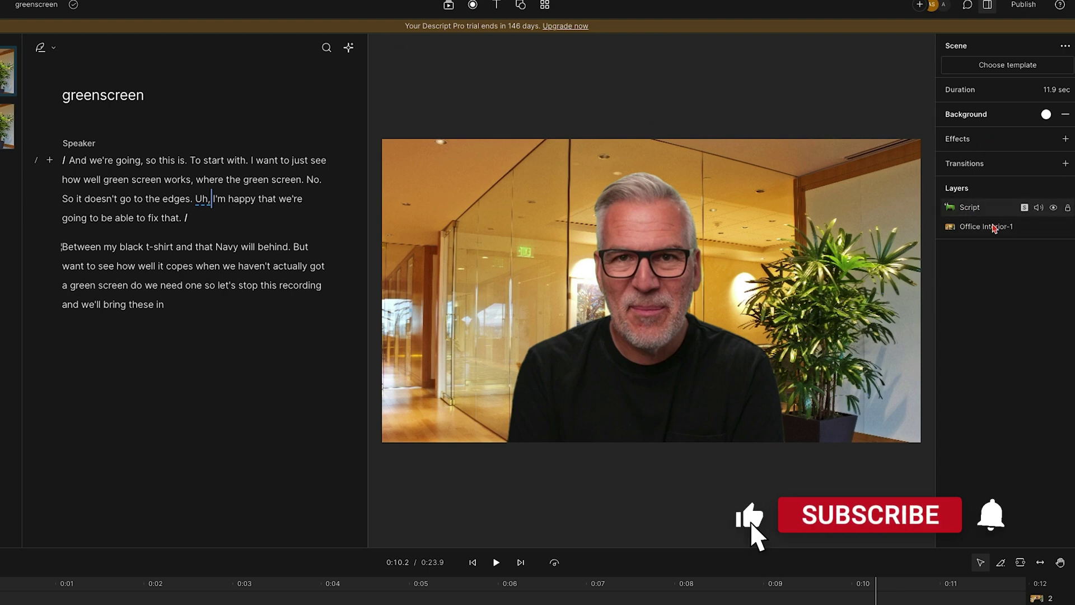